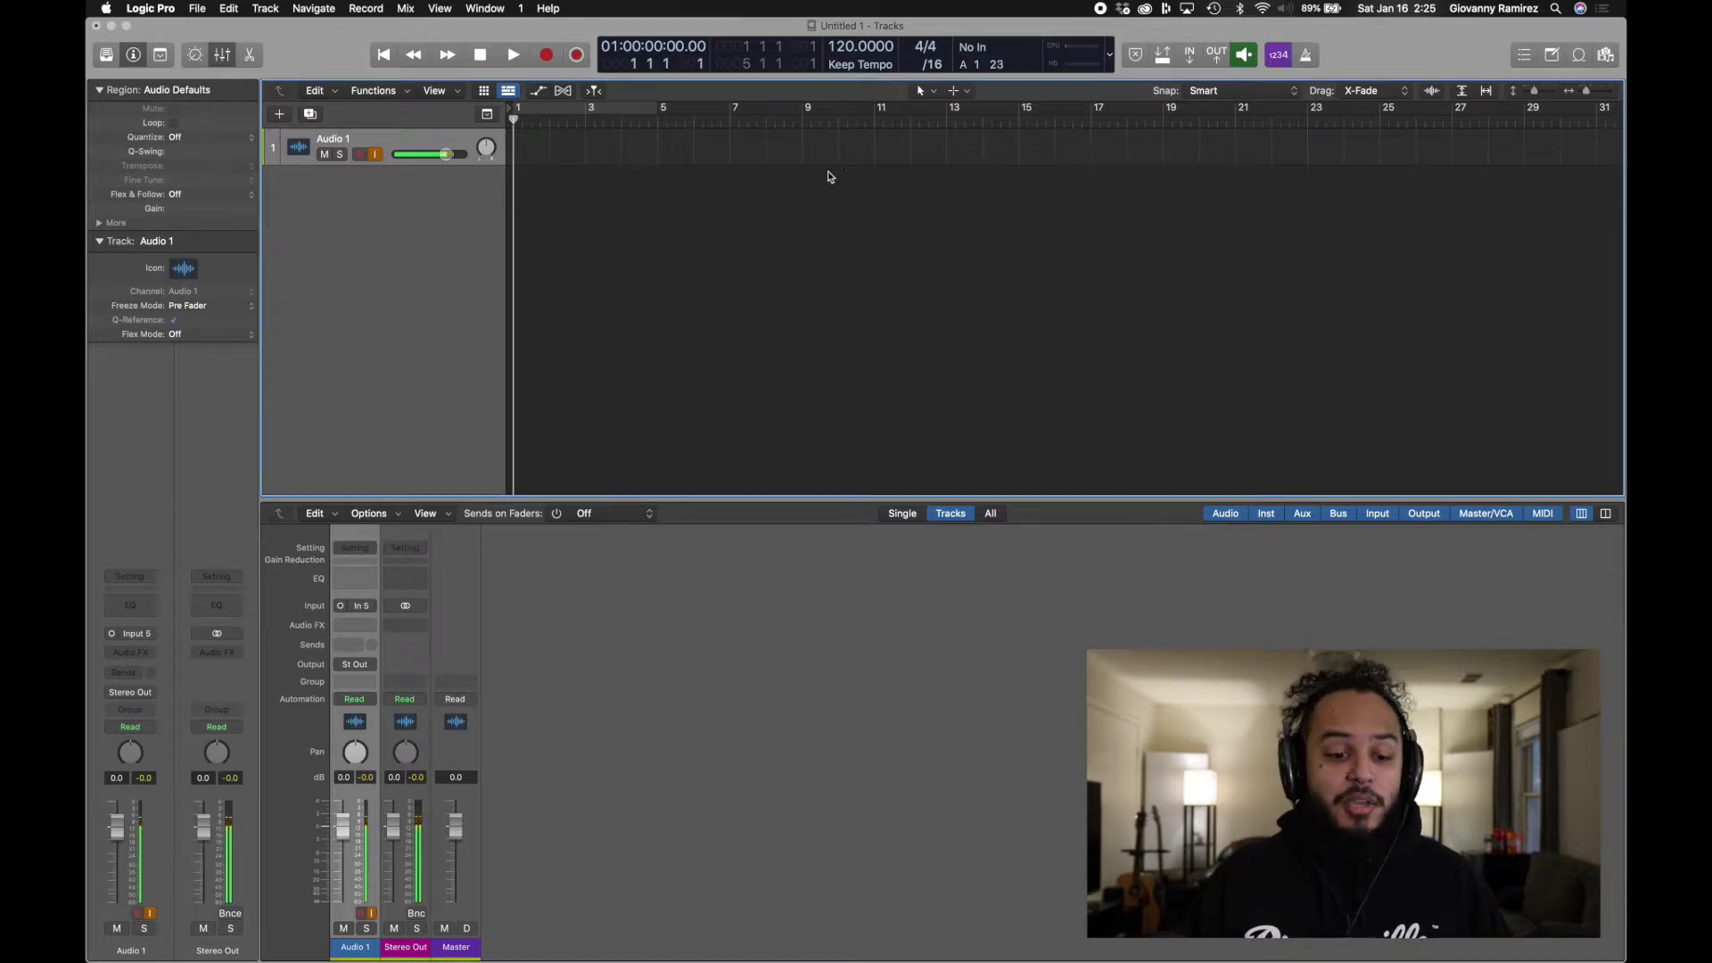
Create a new software instrument track using Quick Sampler (Single Sample) as its instrument
{"action": "left_click", "coordinate": [280, 116]}
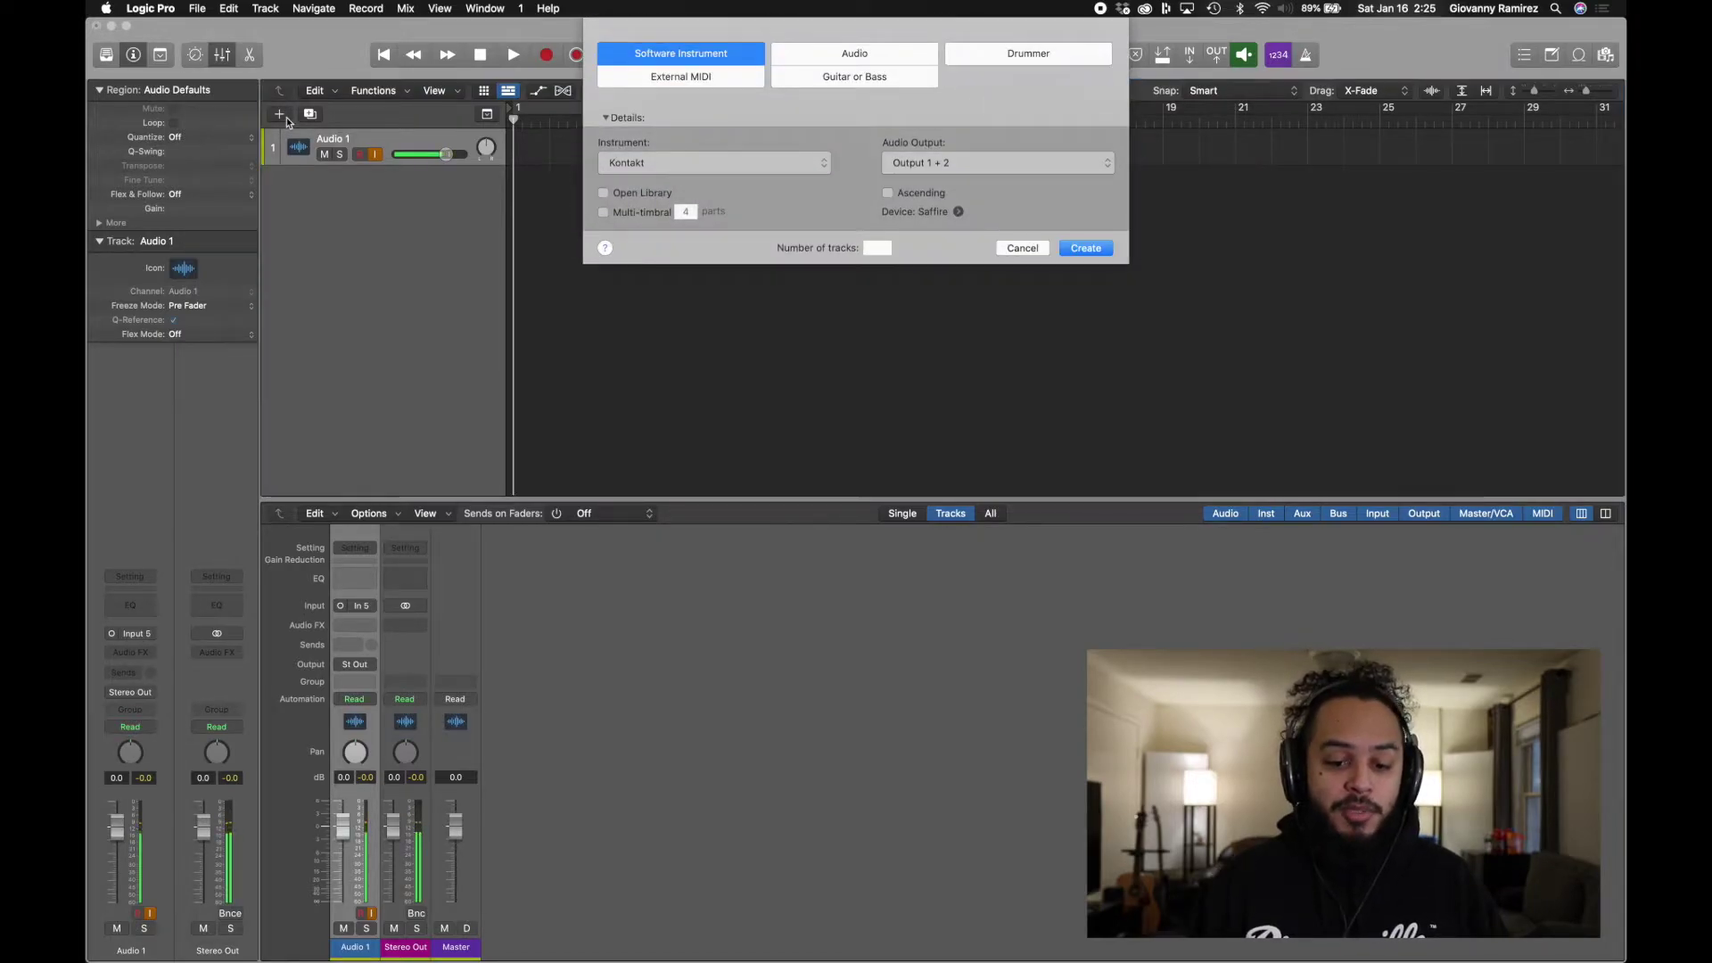
{"action": "left_click", "coordinate": [760, 162]}
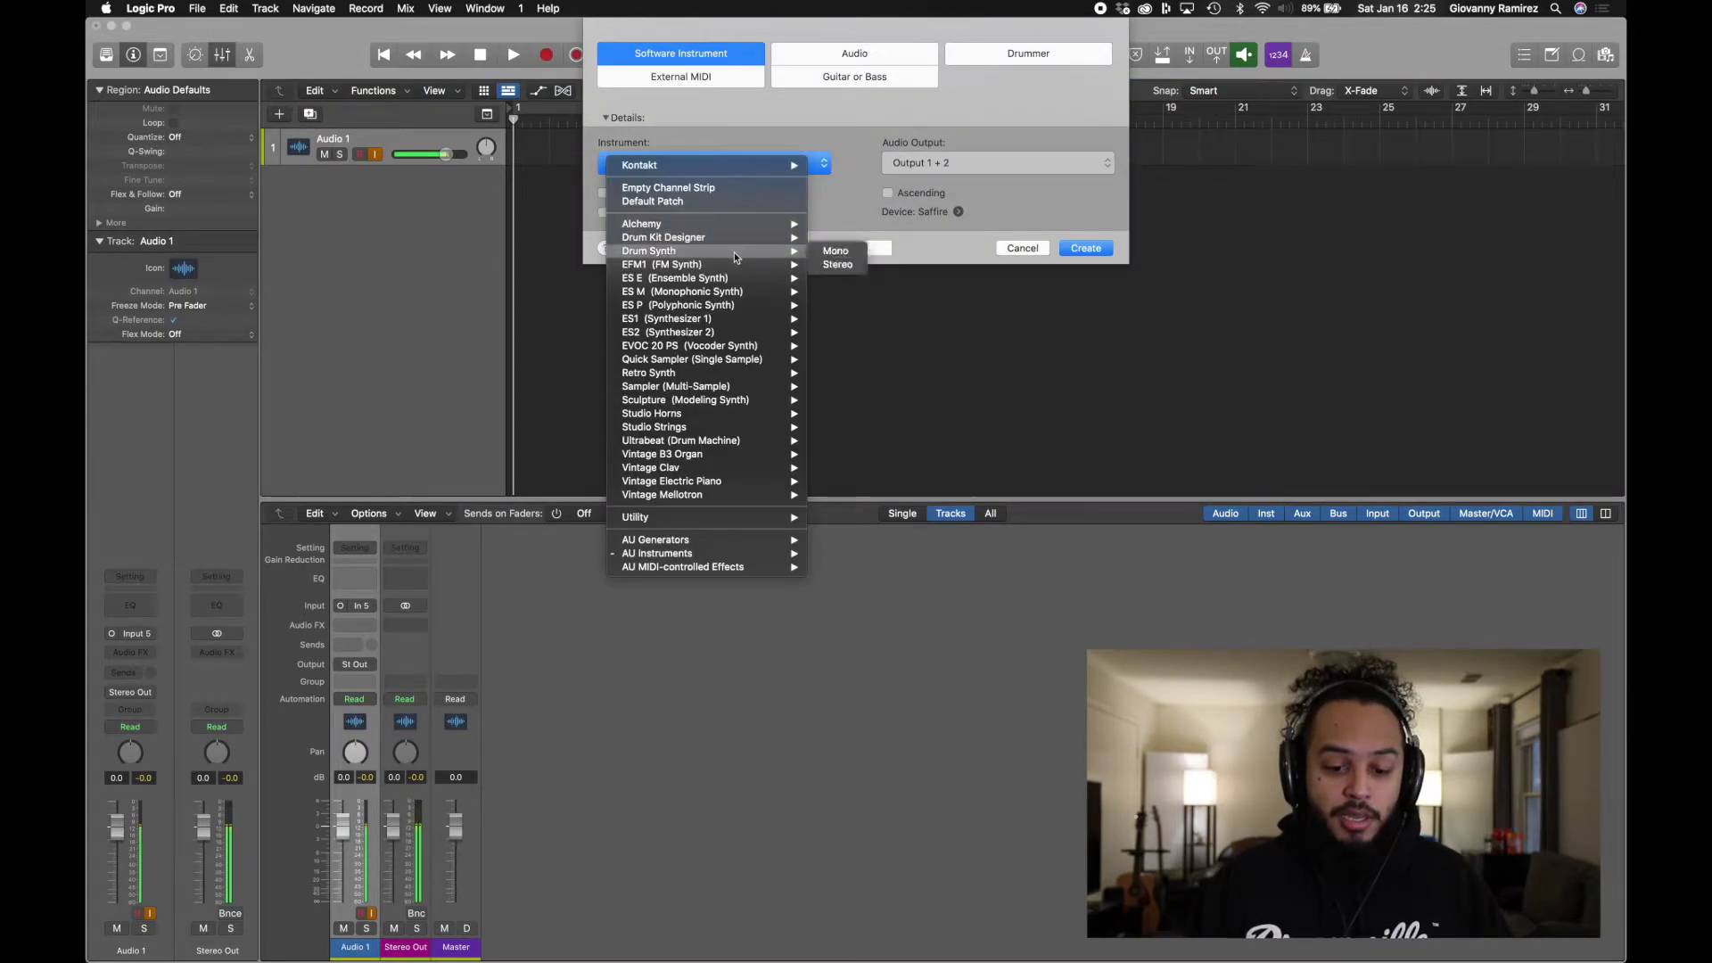
{"action": "mouse_move", "coordinate": [741, 299]}
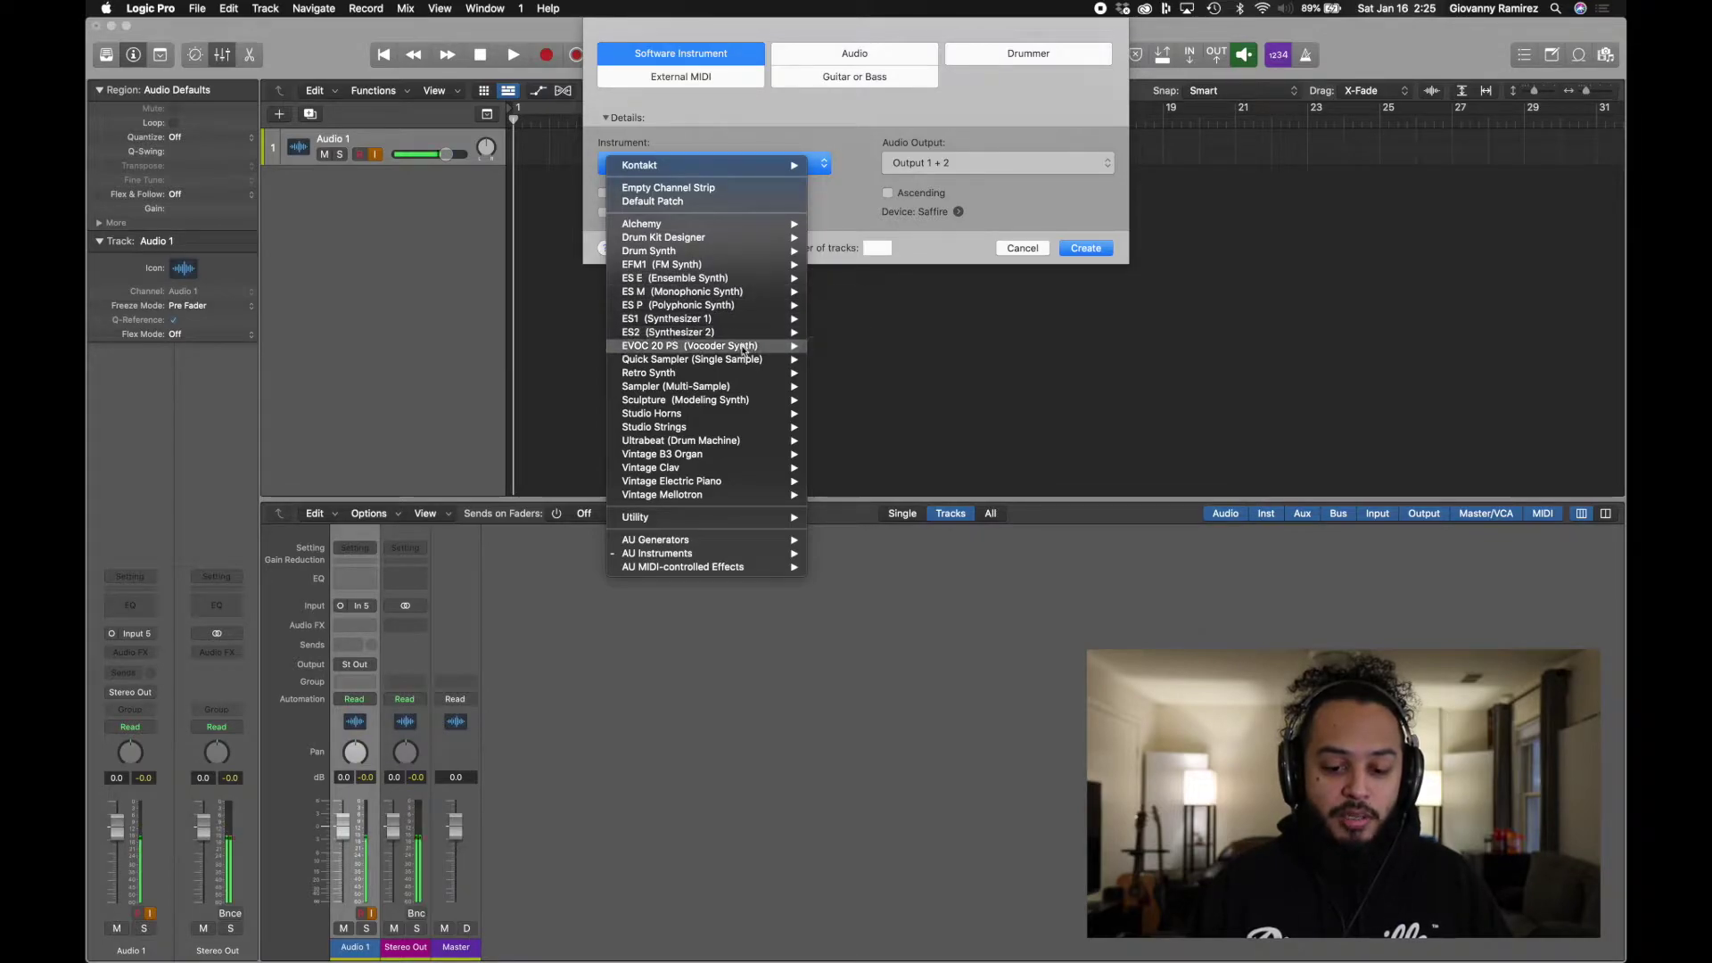
{"action": "mouse_move", "coordinate": [785, 359]}
{"action": "left_click", "coordinate": [837, 359]}
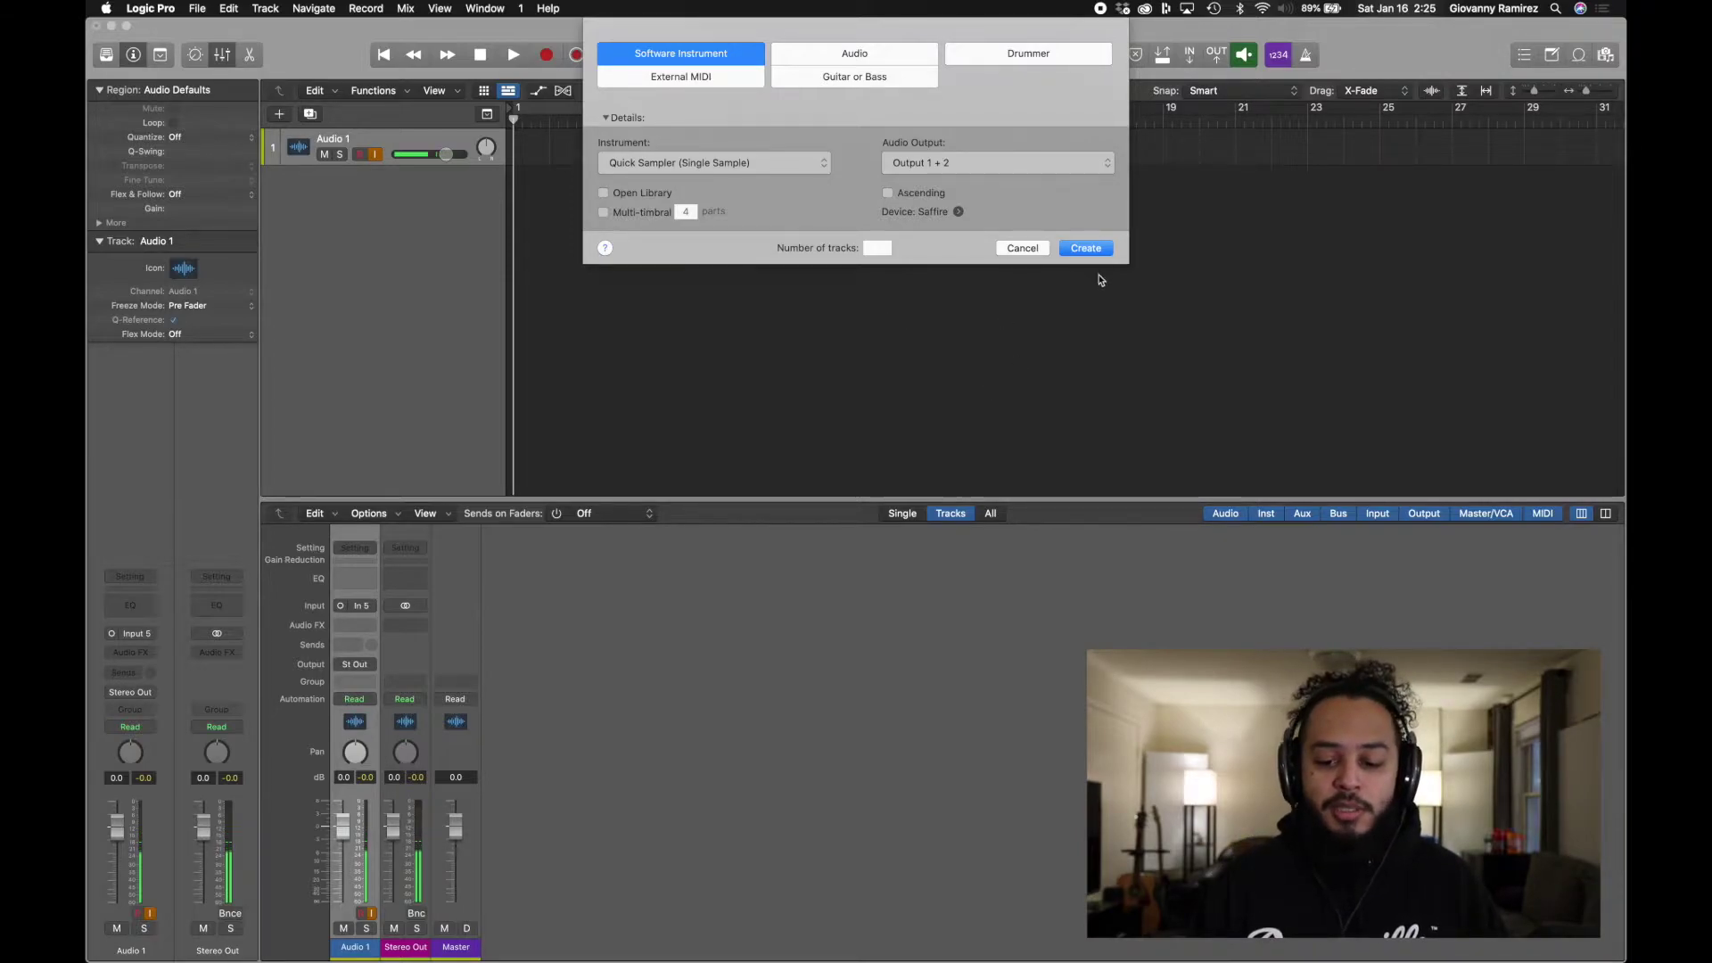
{"action": "left_click", "coordinate": [1093, 251]}
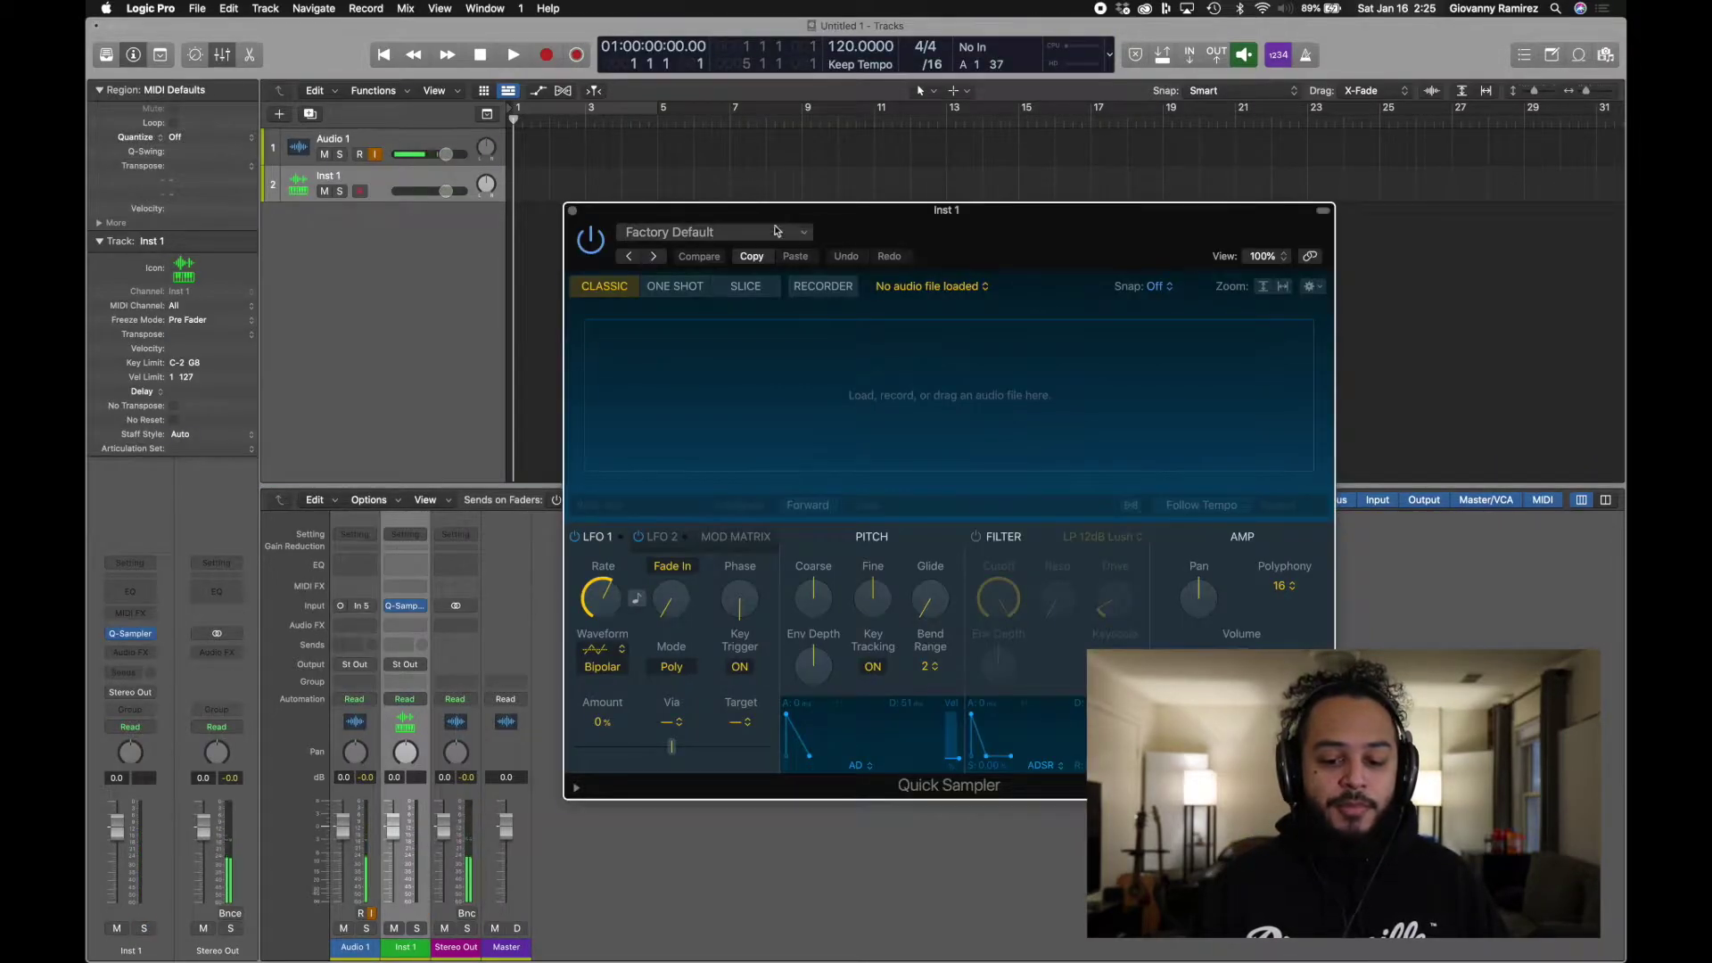
Audition 808_07.wav from the 808s folder and load it into Quick Sampler, leaving the file browser closed
{"action": "left_click_drag", "start_coordinate": [945, 234], "coordinate": [941, 194]}
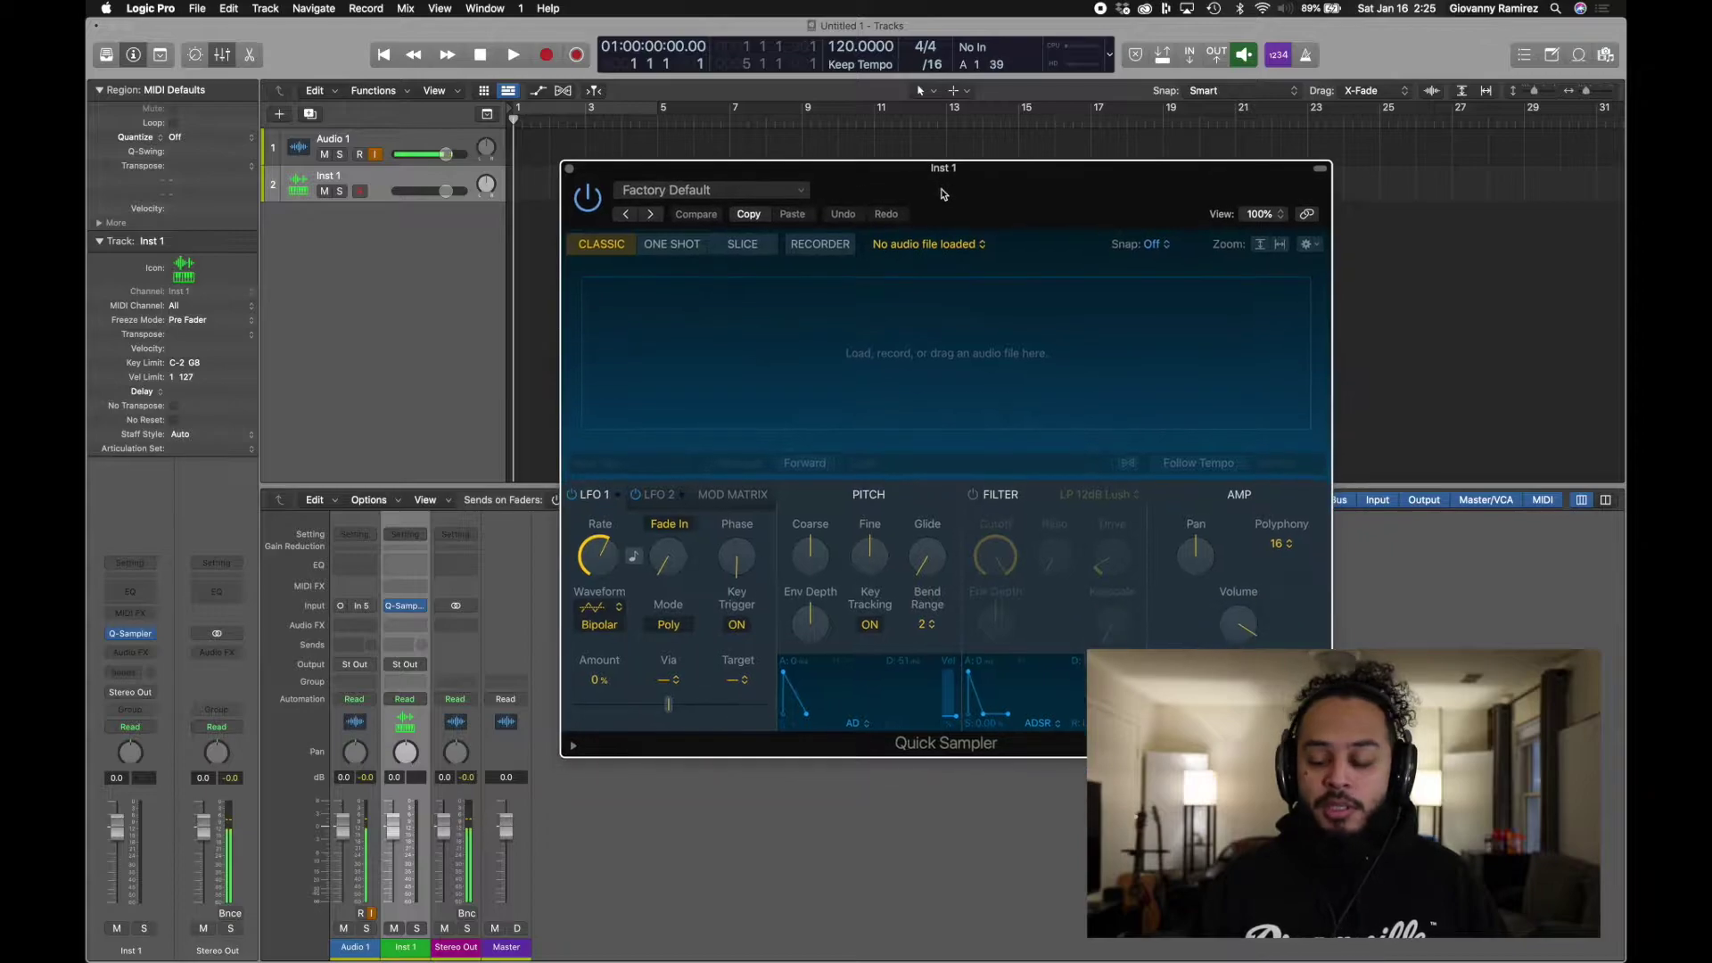
{"action": "left_click", "coordinate": [1606, 55]}
{"action": "left_click_drag", "start_coordinate": [1210, 184], "coordinate": [1136, 184]}
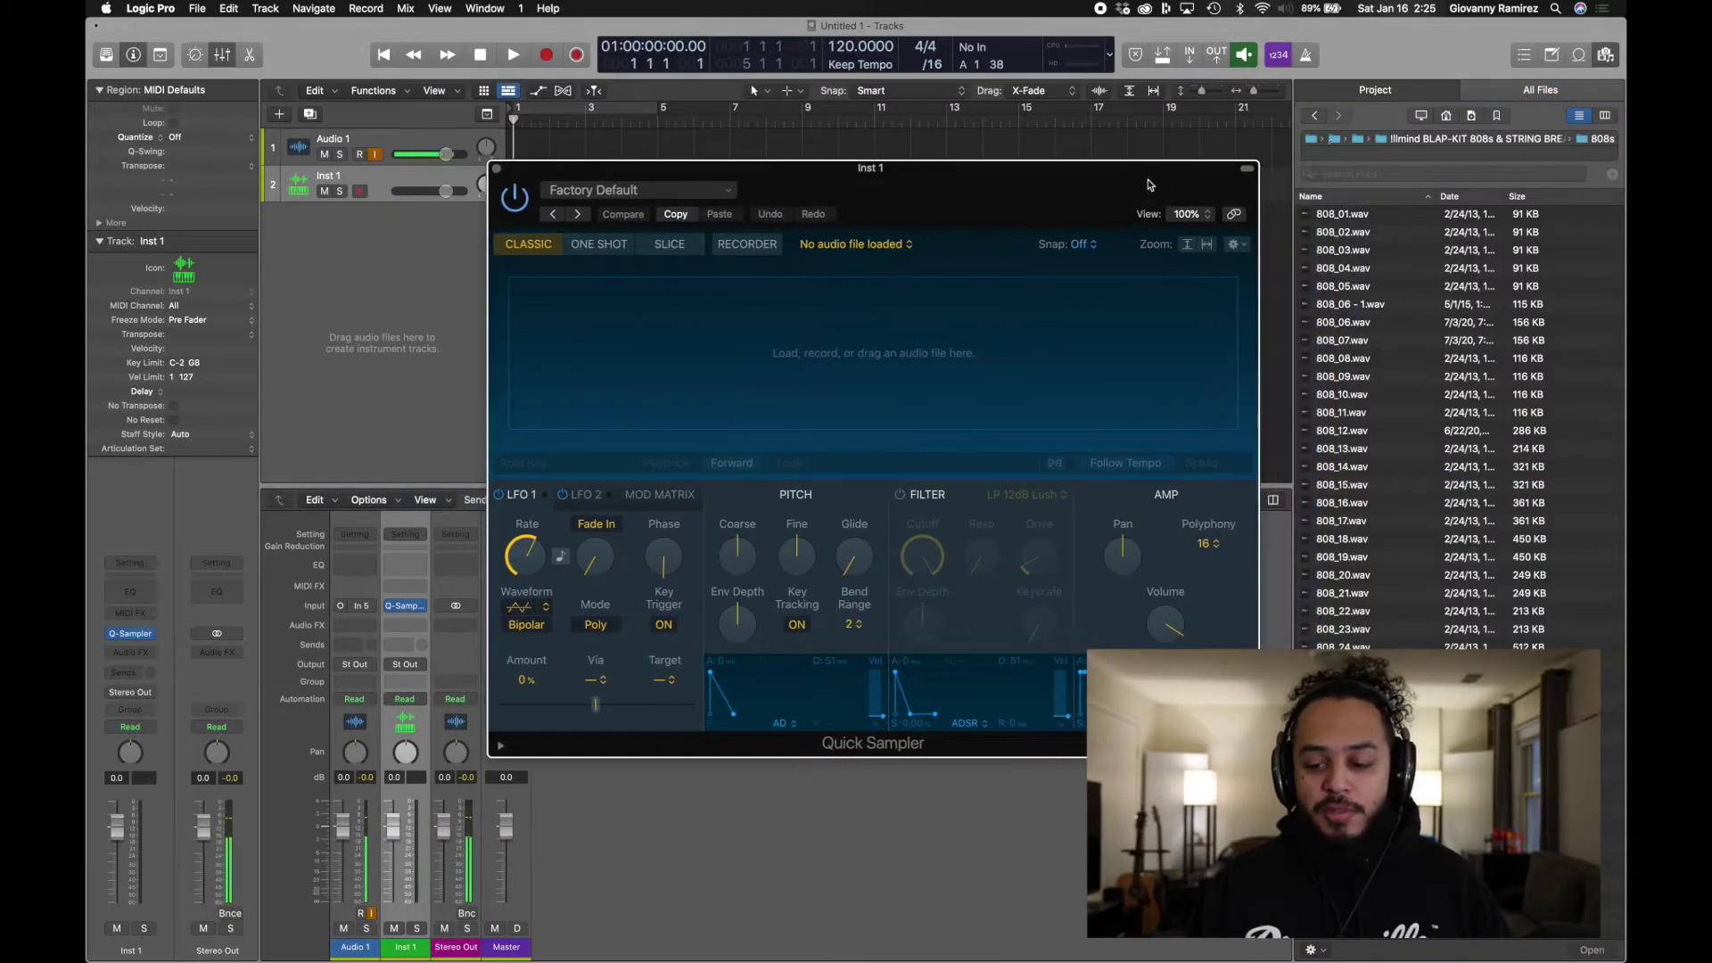
{"action": "left_click", "coordinate": [1341, 344]}
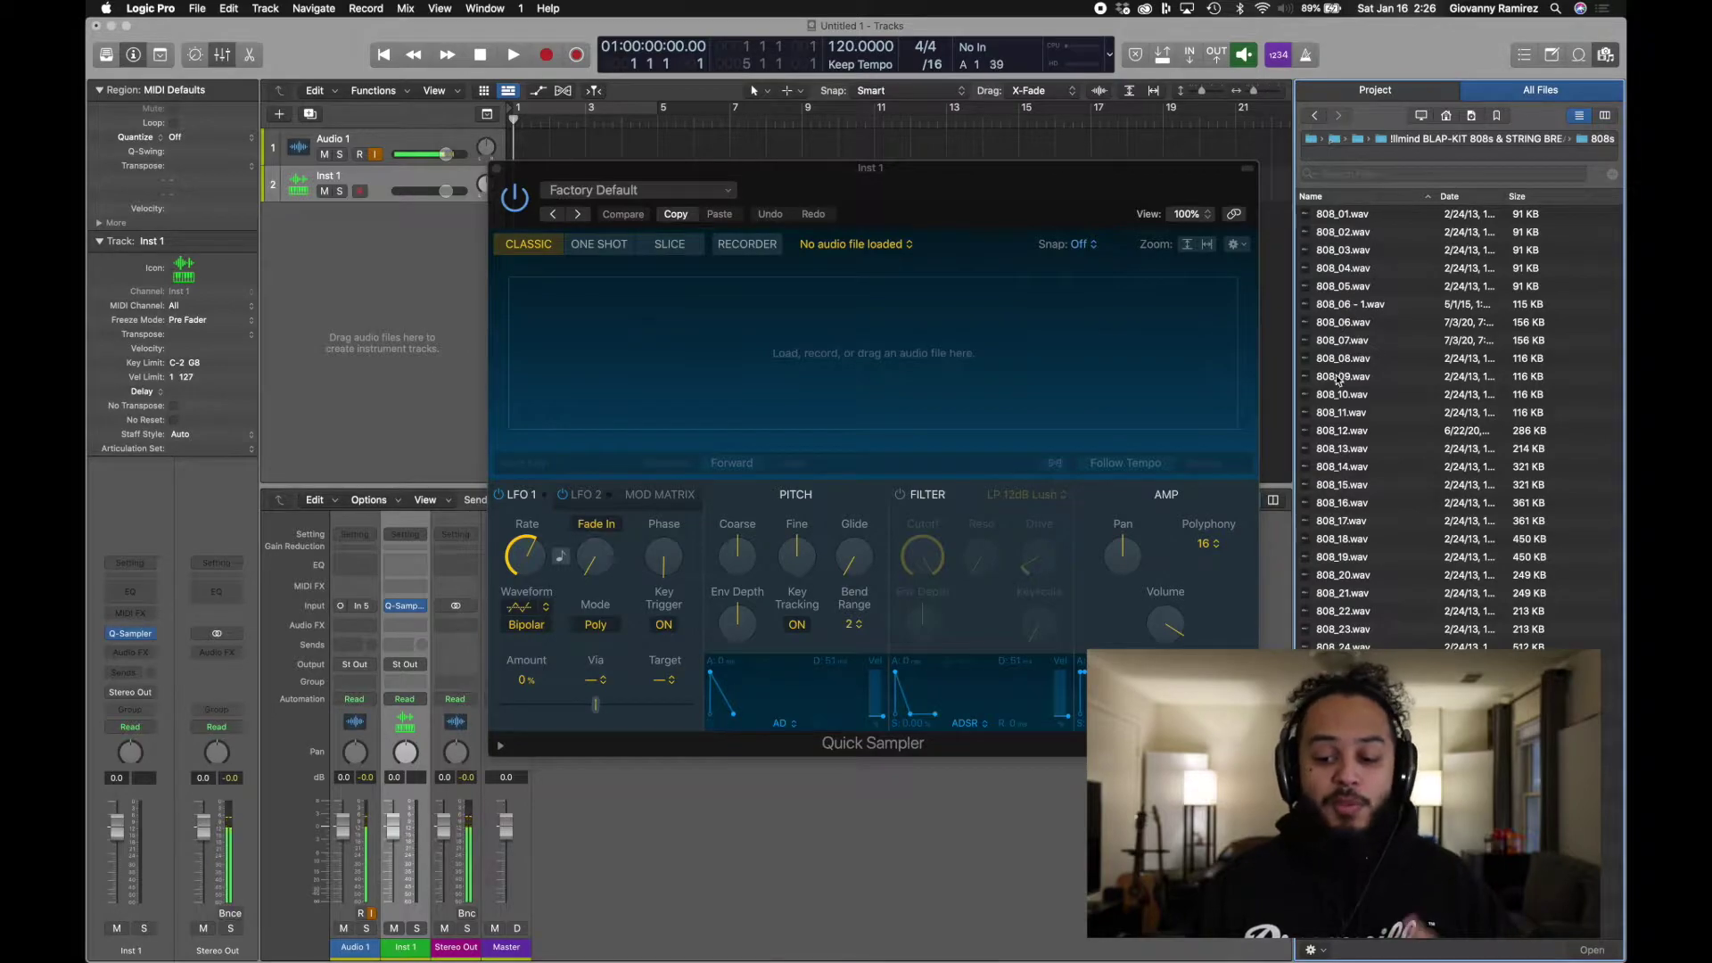
{"action": "left_click", "coordinate": [1347, 341]}
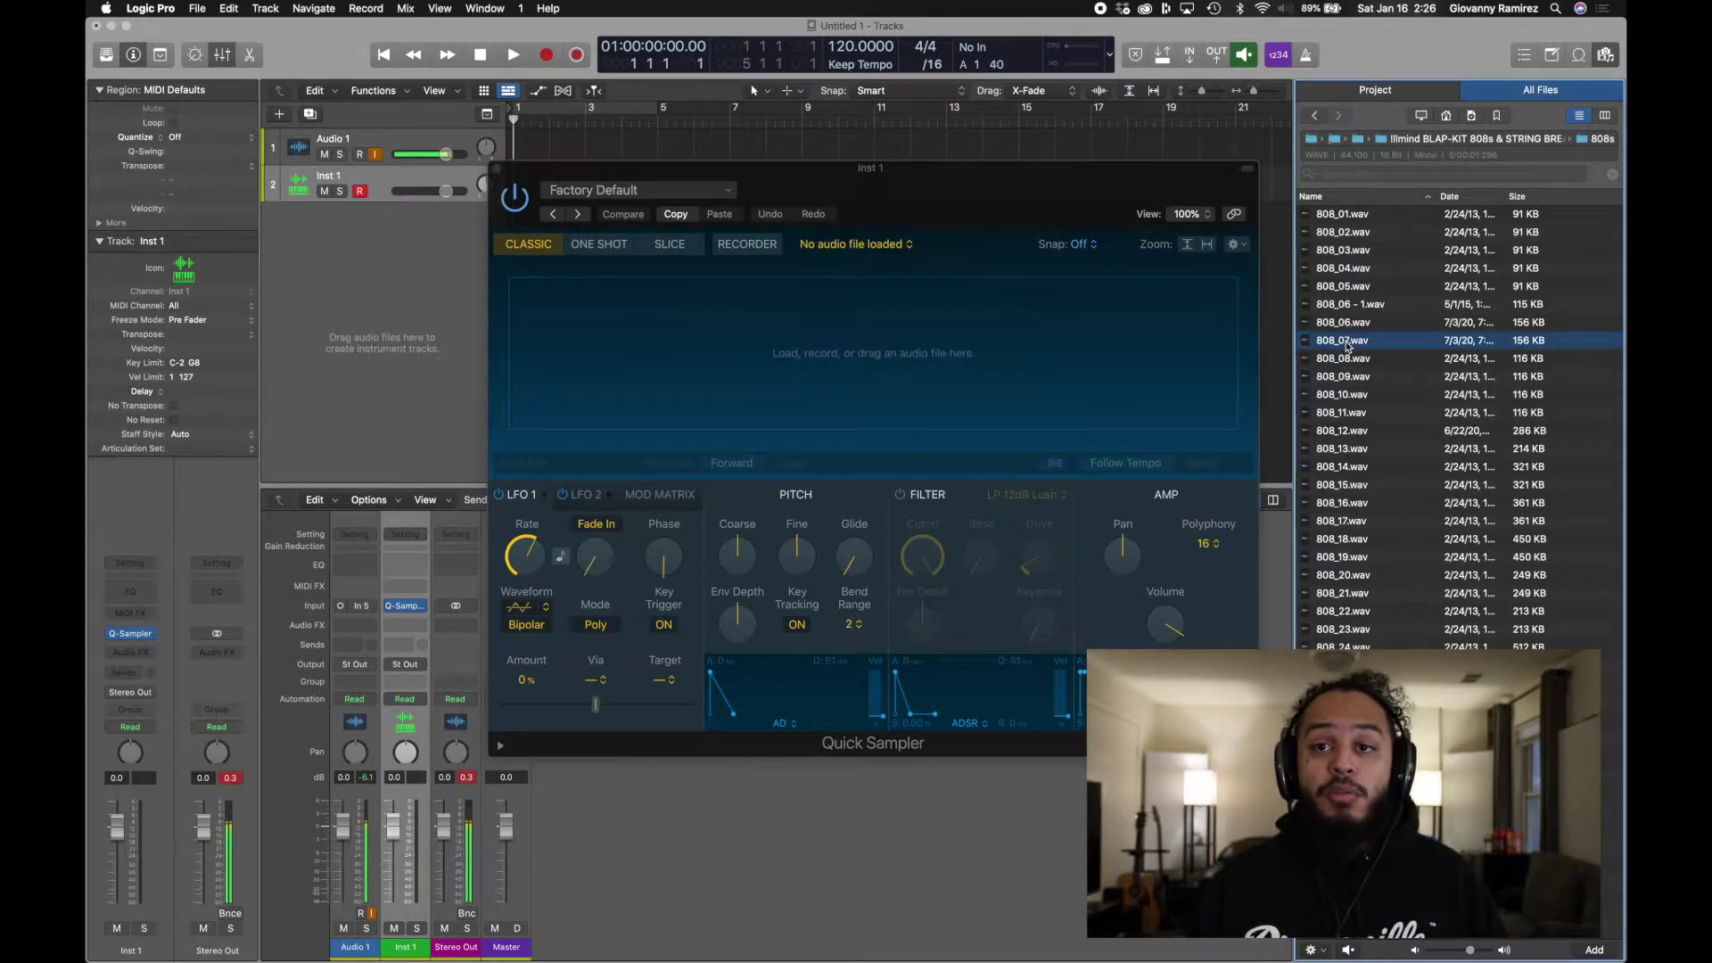
{"action": "left_click", "coordinate": [1354, 344]}
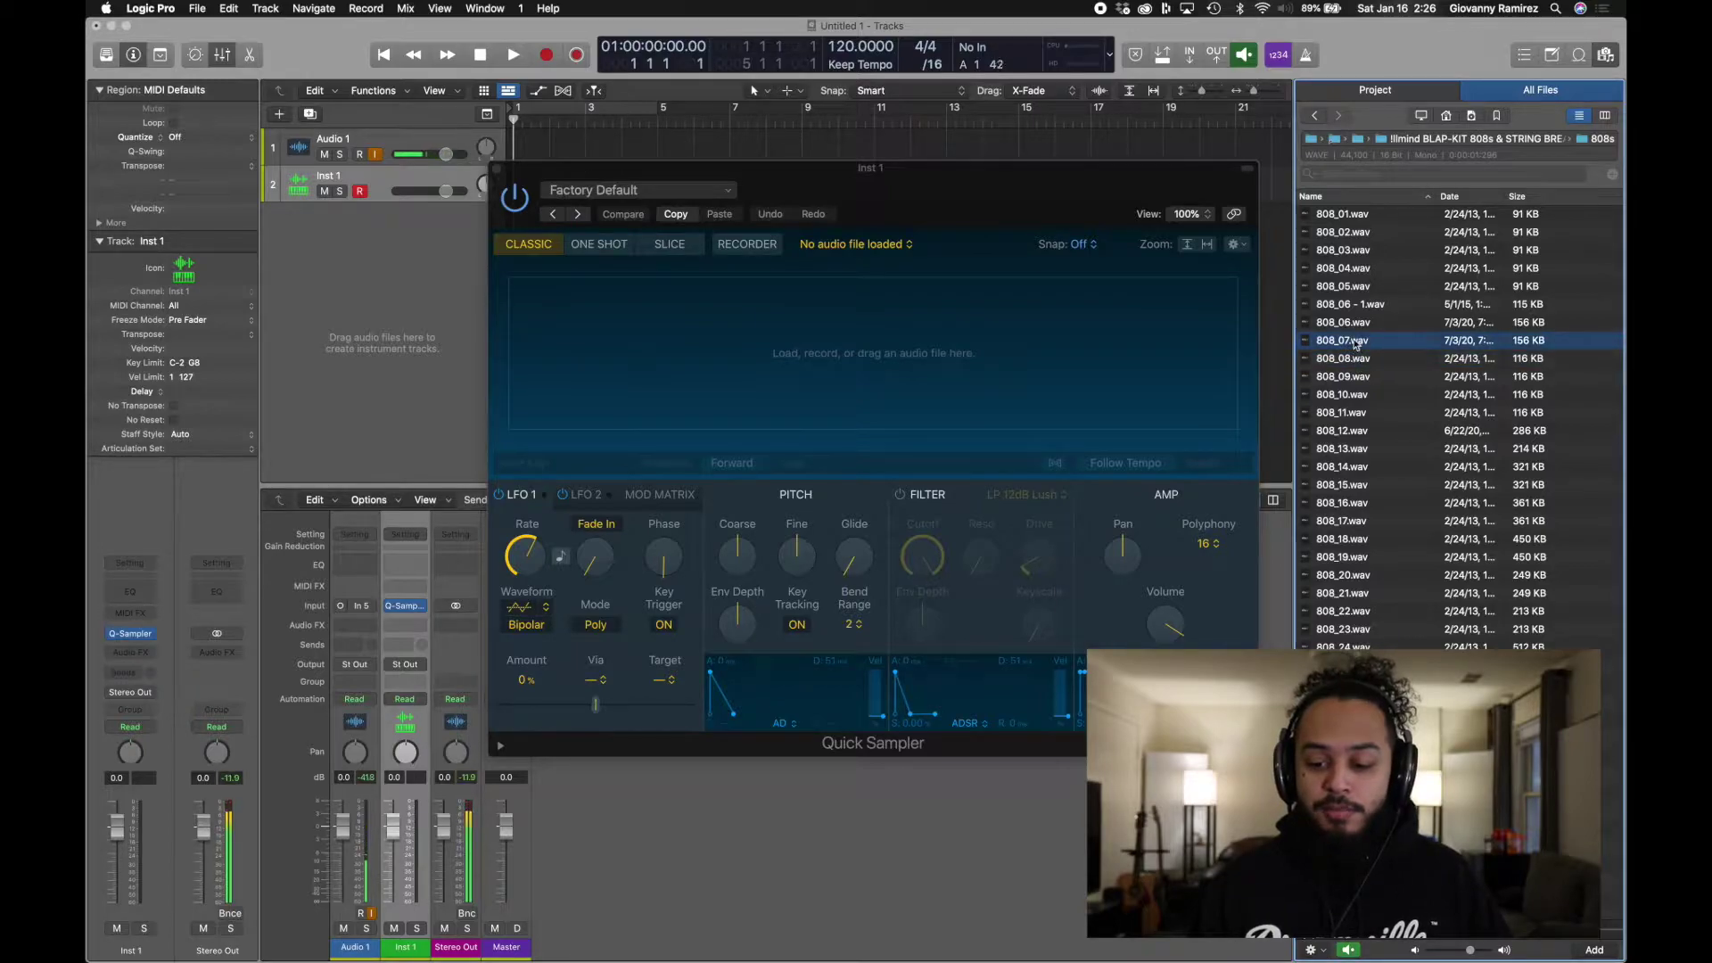
{"action": "left_click_drag", "start_coordinate": [1350, 346], "coordinate": [770, 364]}
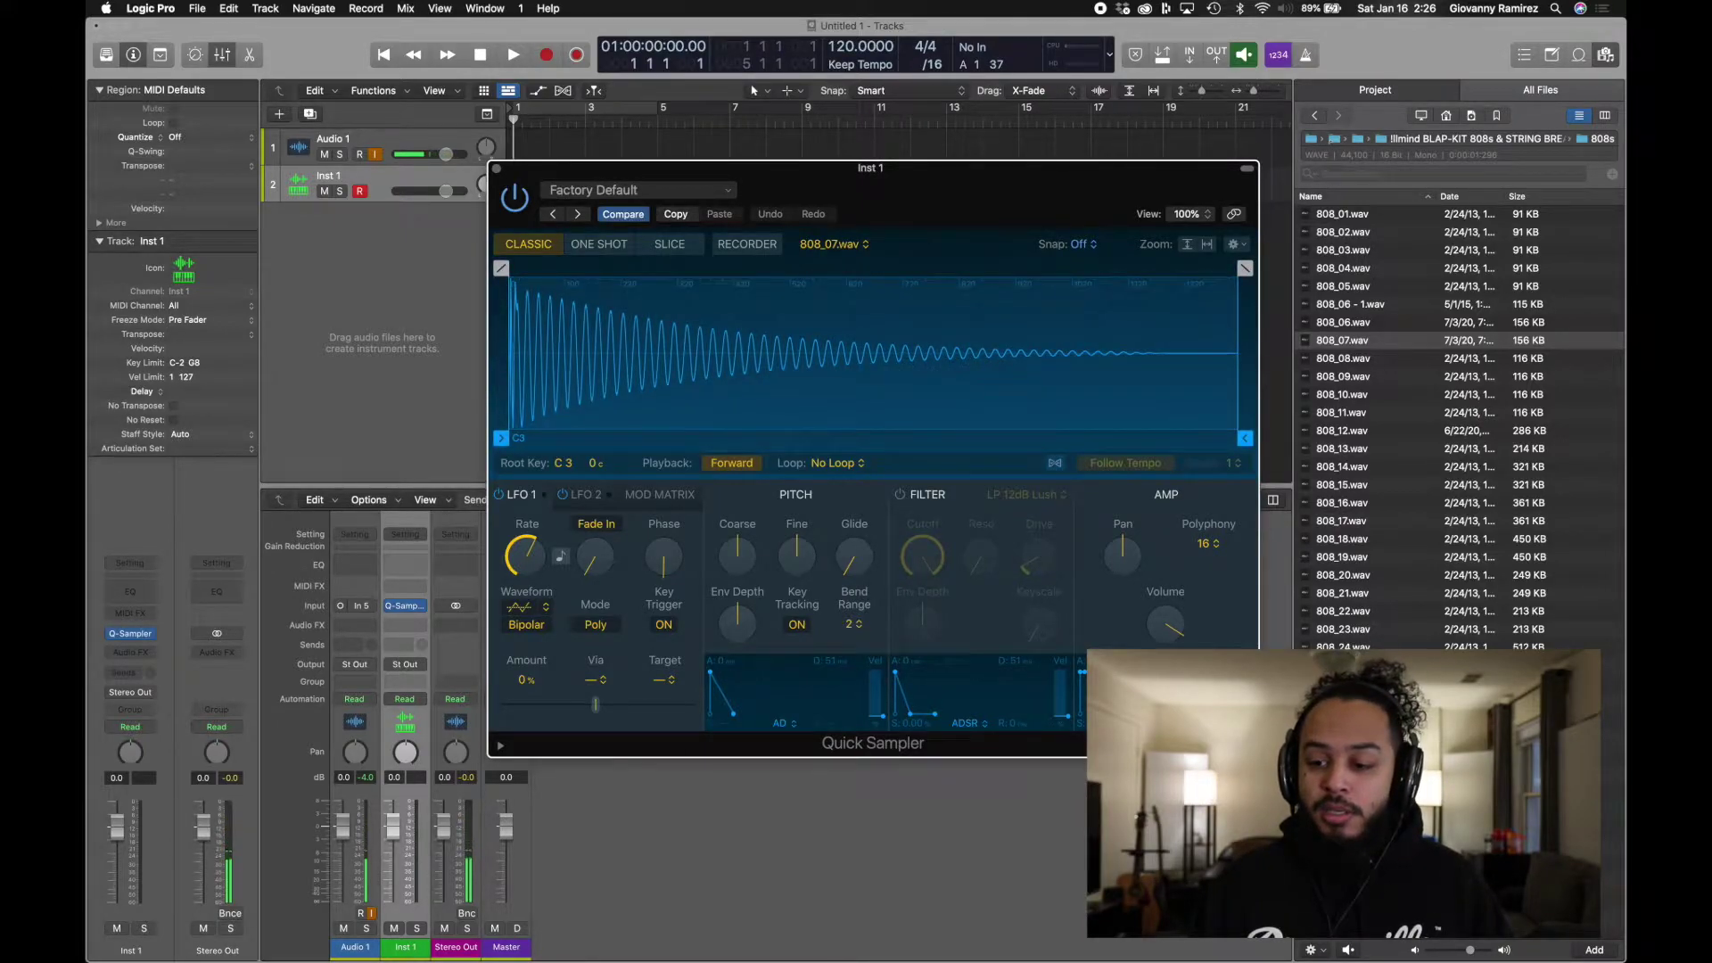
{"action": "left_click", "coordinate": [1606, 54]}
Insert the Tuner metering plug-in on the Inst 1 channel and place its window beside Quick Sampler
{"action": "left_click_drag", "start_coordinate": [943, 195], "coordinate": [1093, 185]}
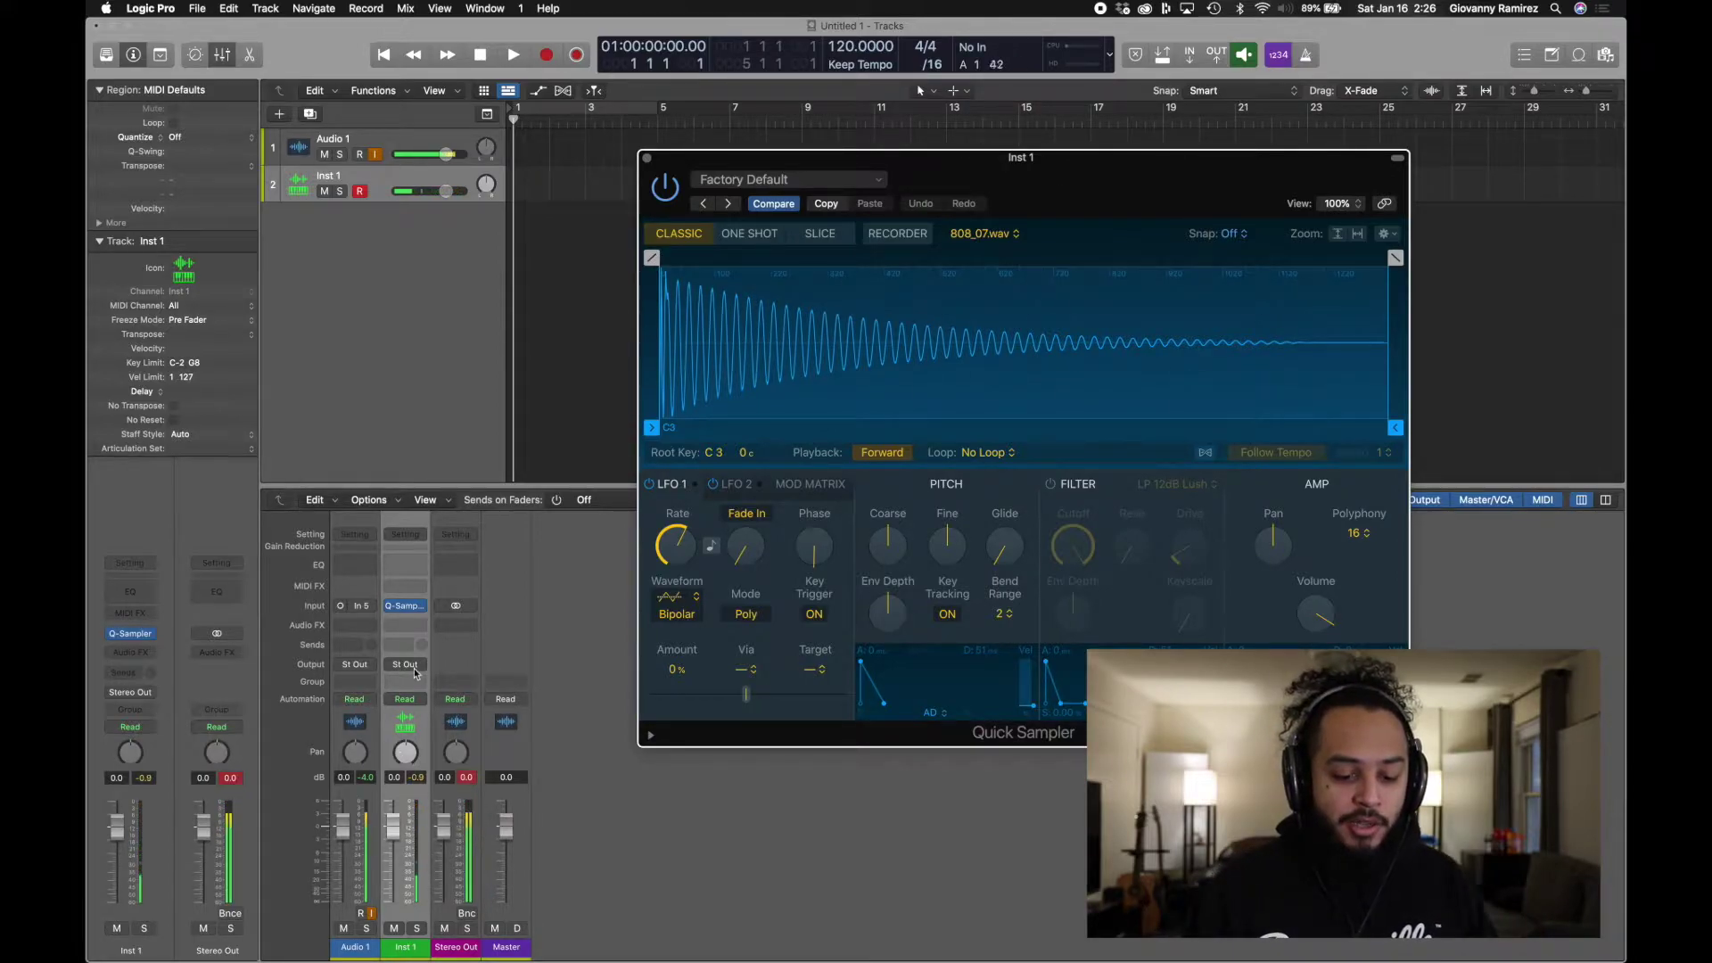
{"action": "left_click", "coordinate": [412, 625]}
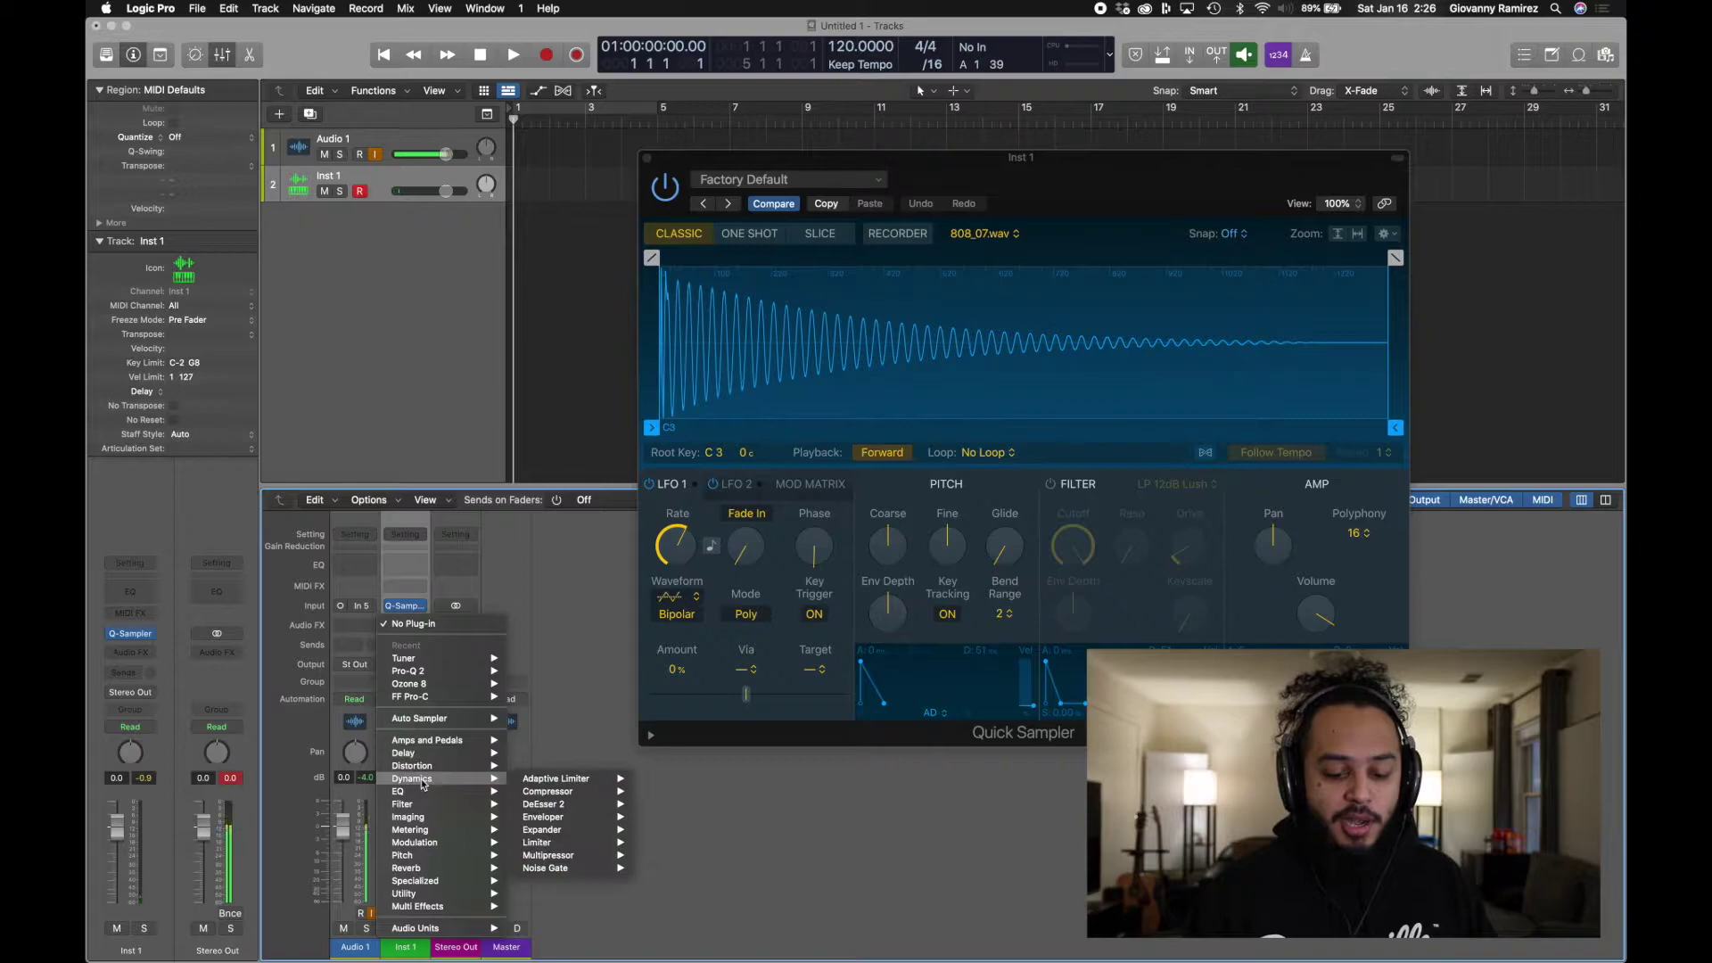
{"action": "mouse_move", "coordinate": [449, 858]}
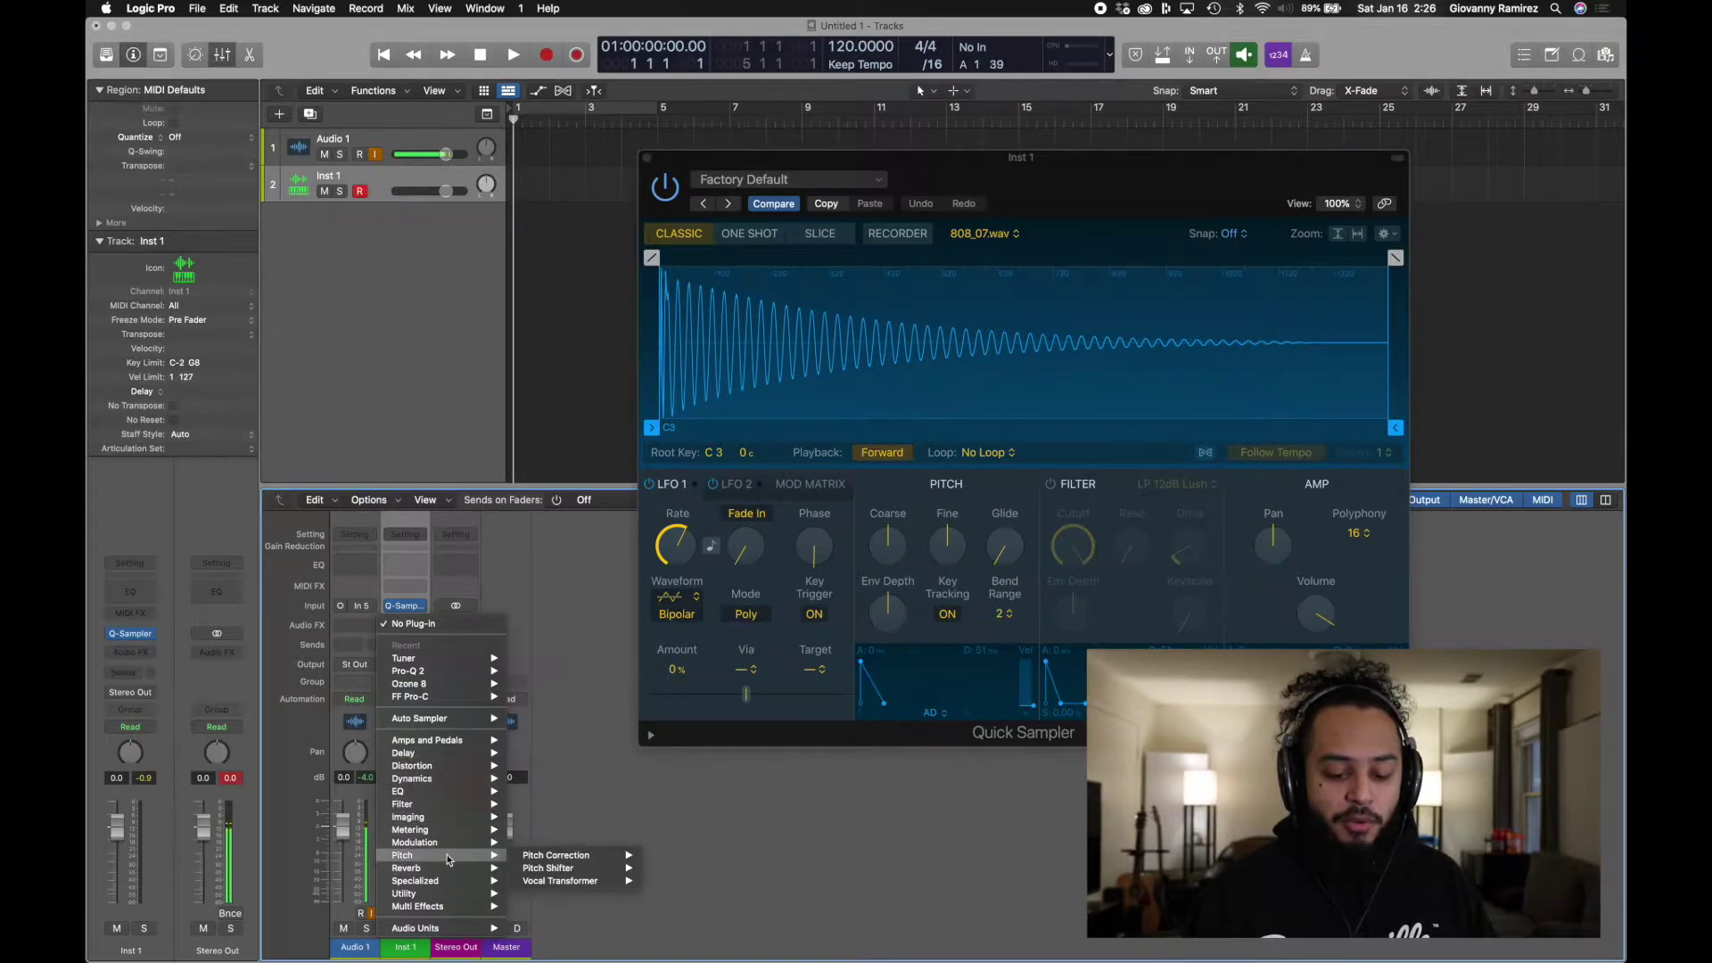
{"action": "mouse_move", "coordinate": [559, 873]}
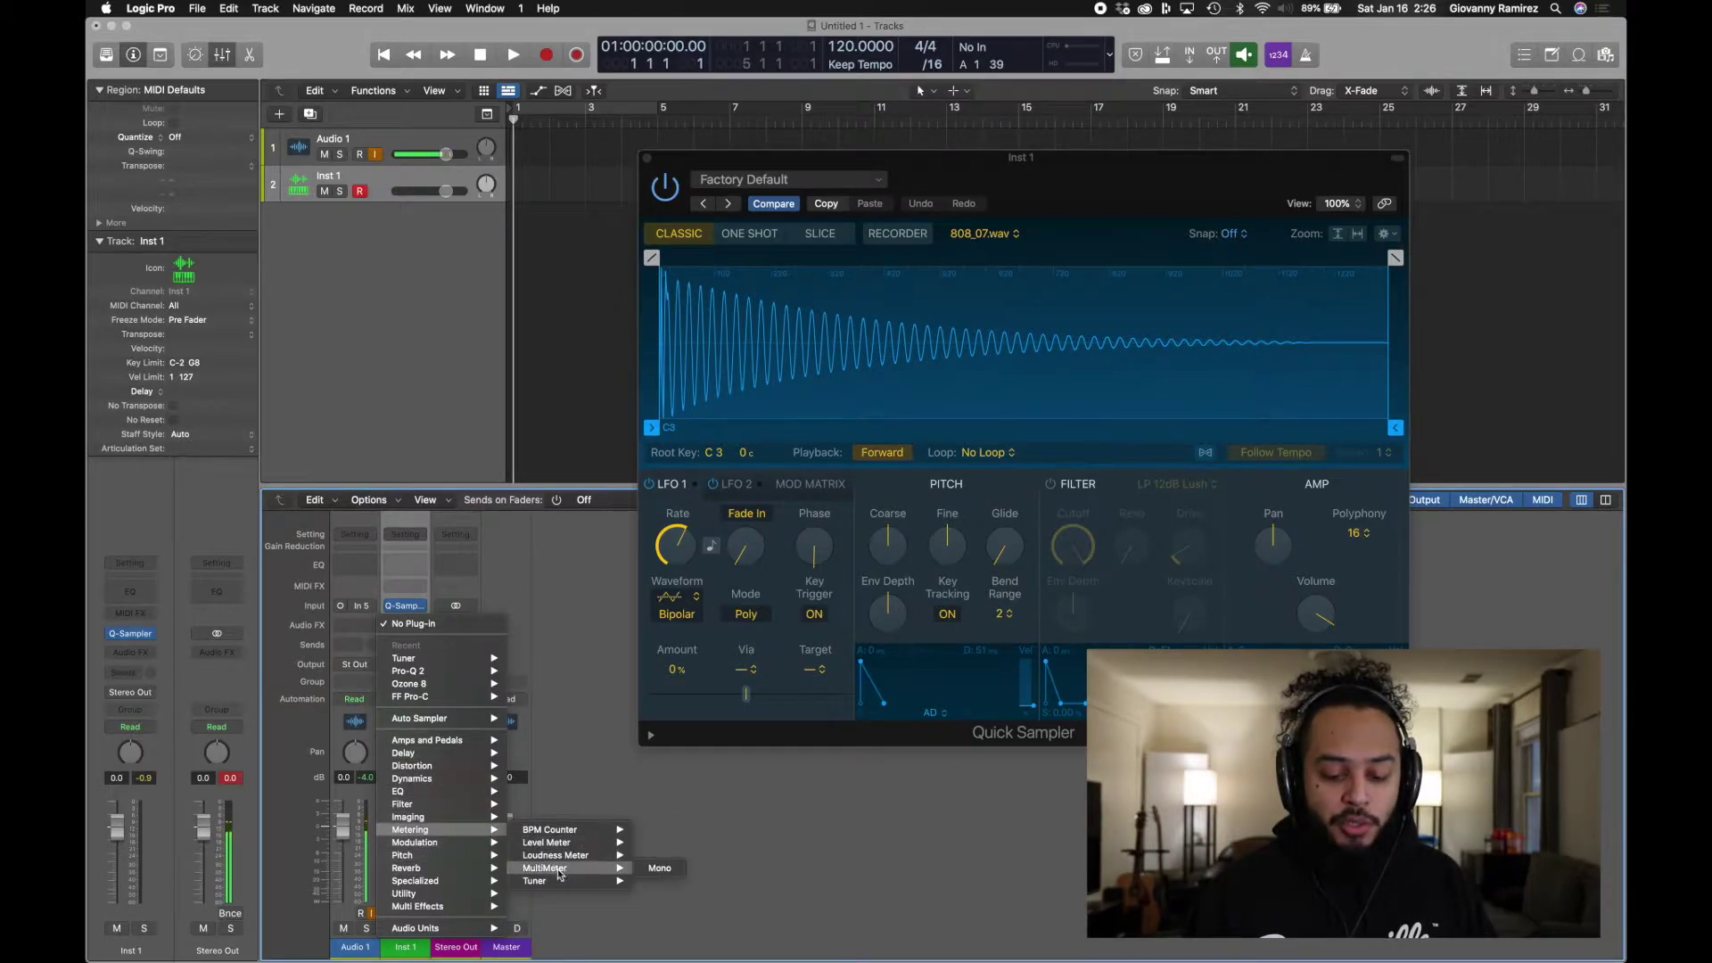
{"action": "left_click", "coordinate": [657, 880]}
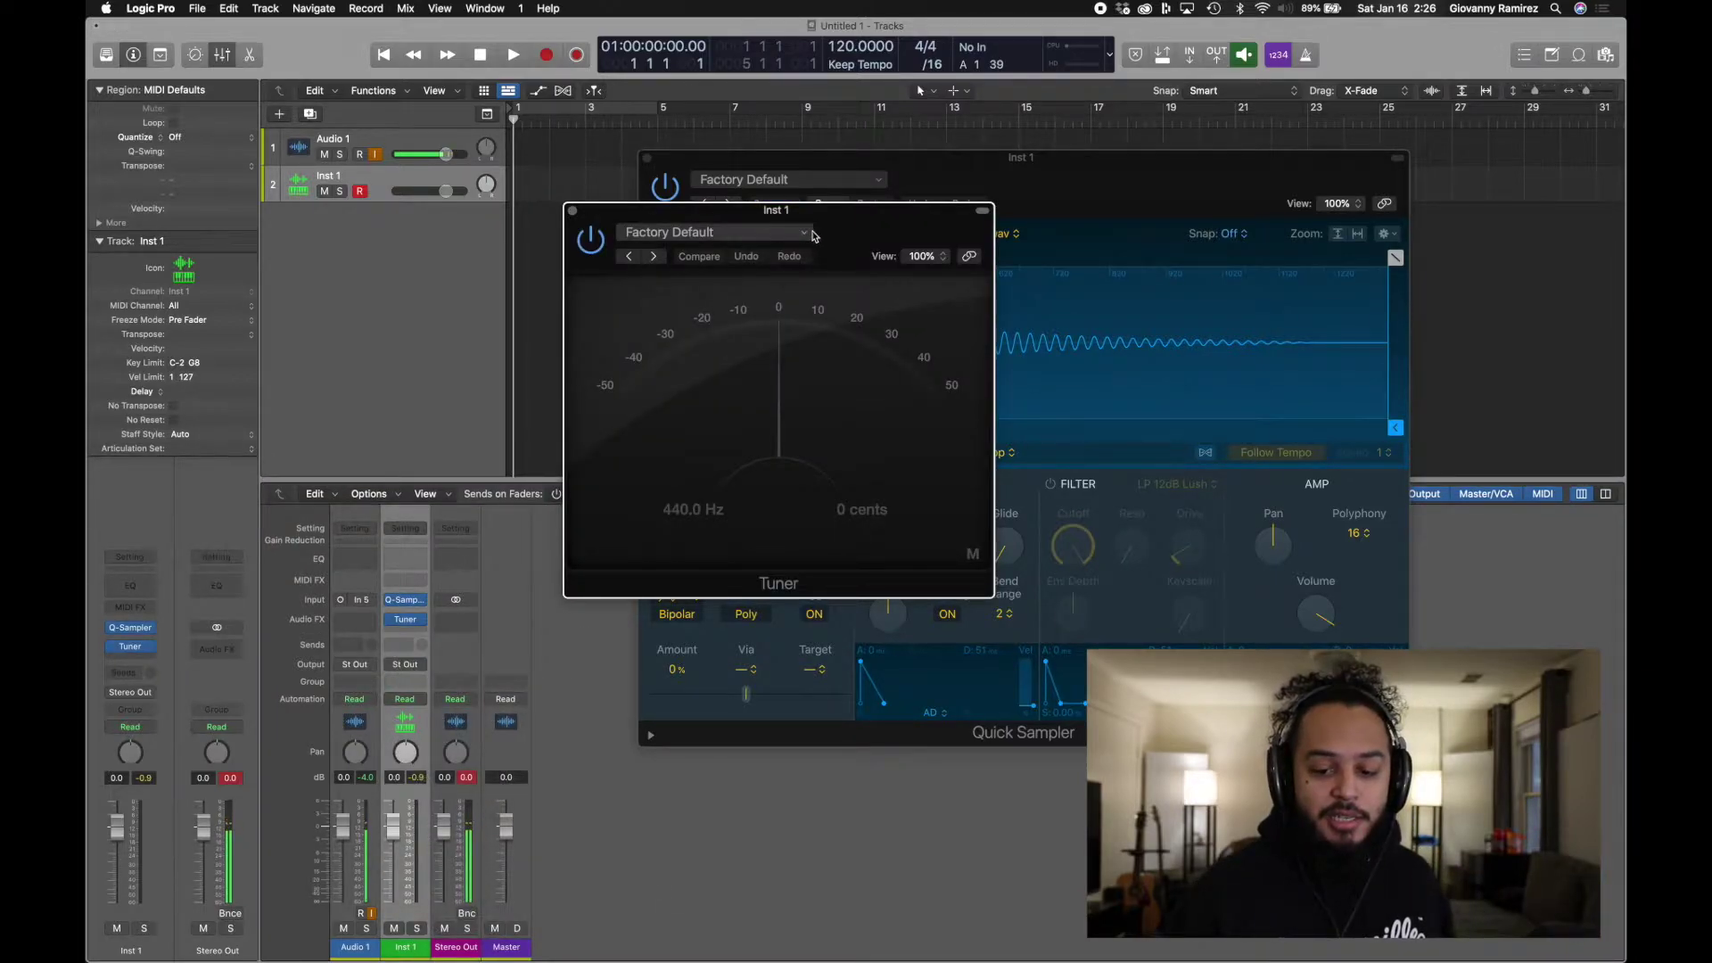
{"action": "left_click_drag", "start_coordinate": [865, 237], "coordinate": [491, 200]}
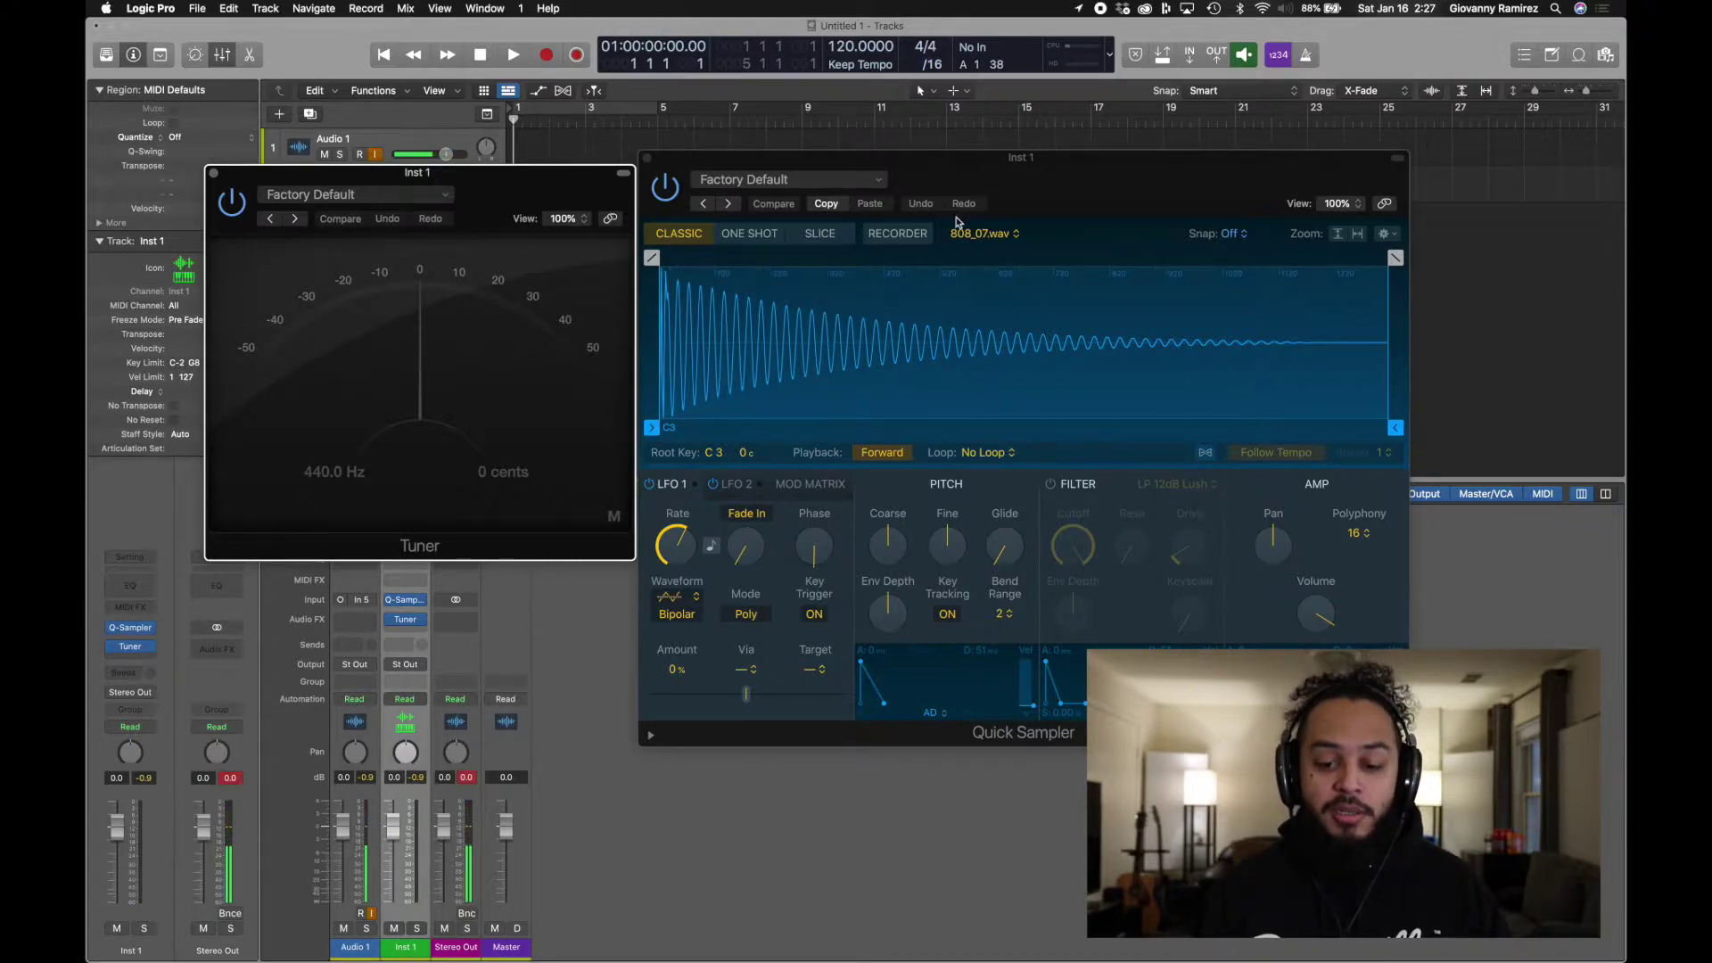
Set Quick Sampler's root key to F3, and close the Tuner and Quick Sampler windows
{"action": "left_click_drag", "start_coordinate": [1017, 195], "coordinate": [1068, 177]}
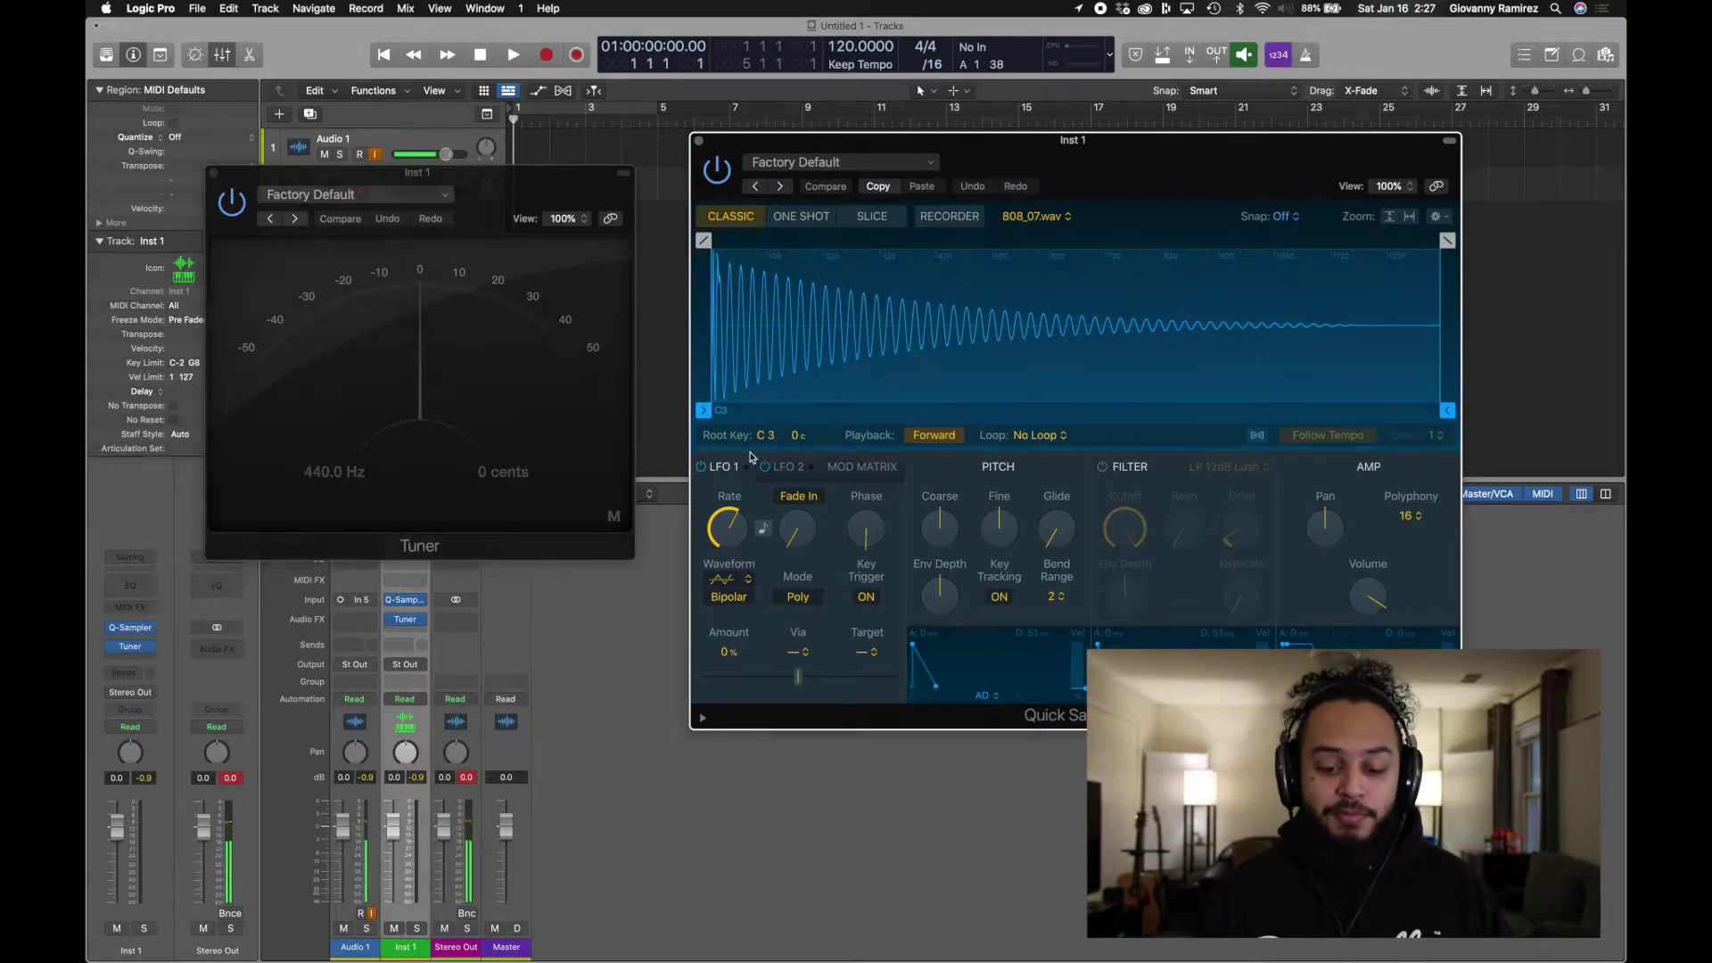
{"action": "left_click_drag", "start_coordinate": [769, 438], "coordinate": [769, 417]}
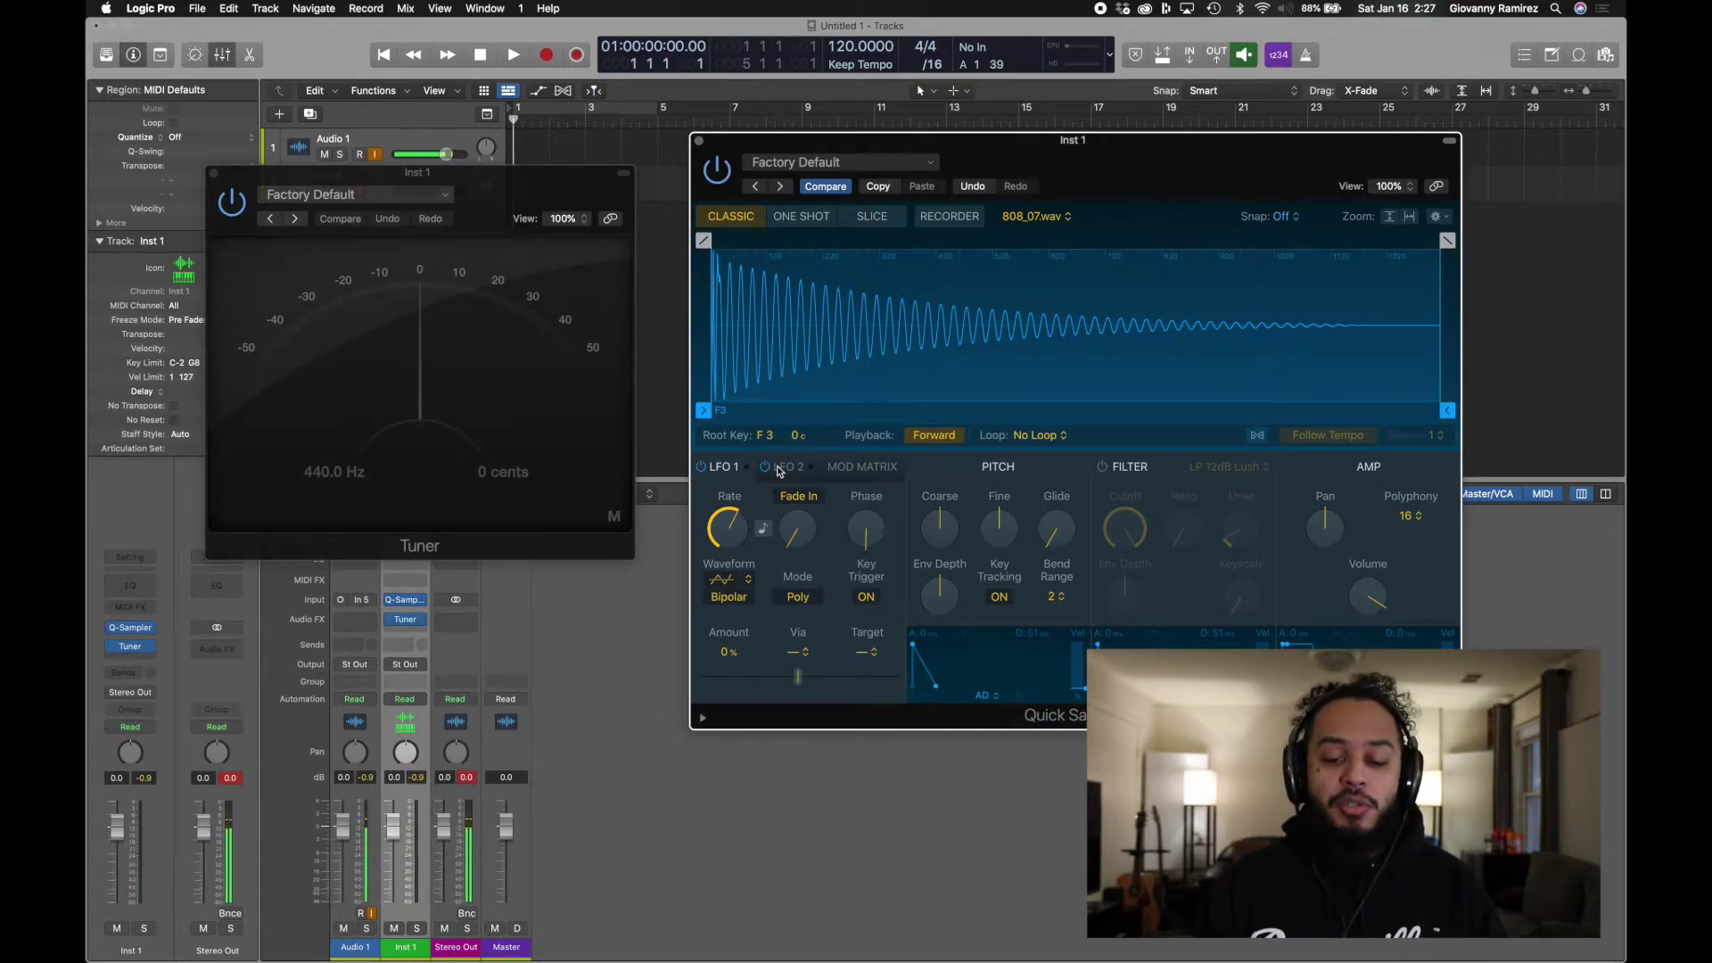
{"action": "left_click", "coordinate": [213, 173]}
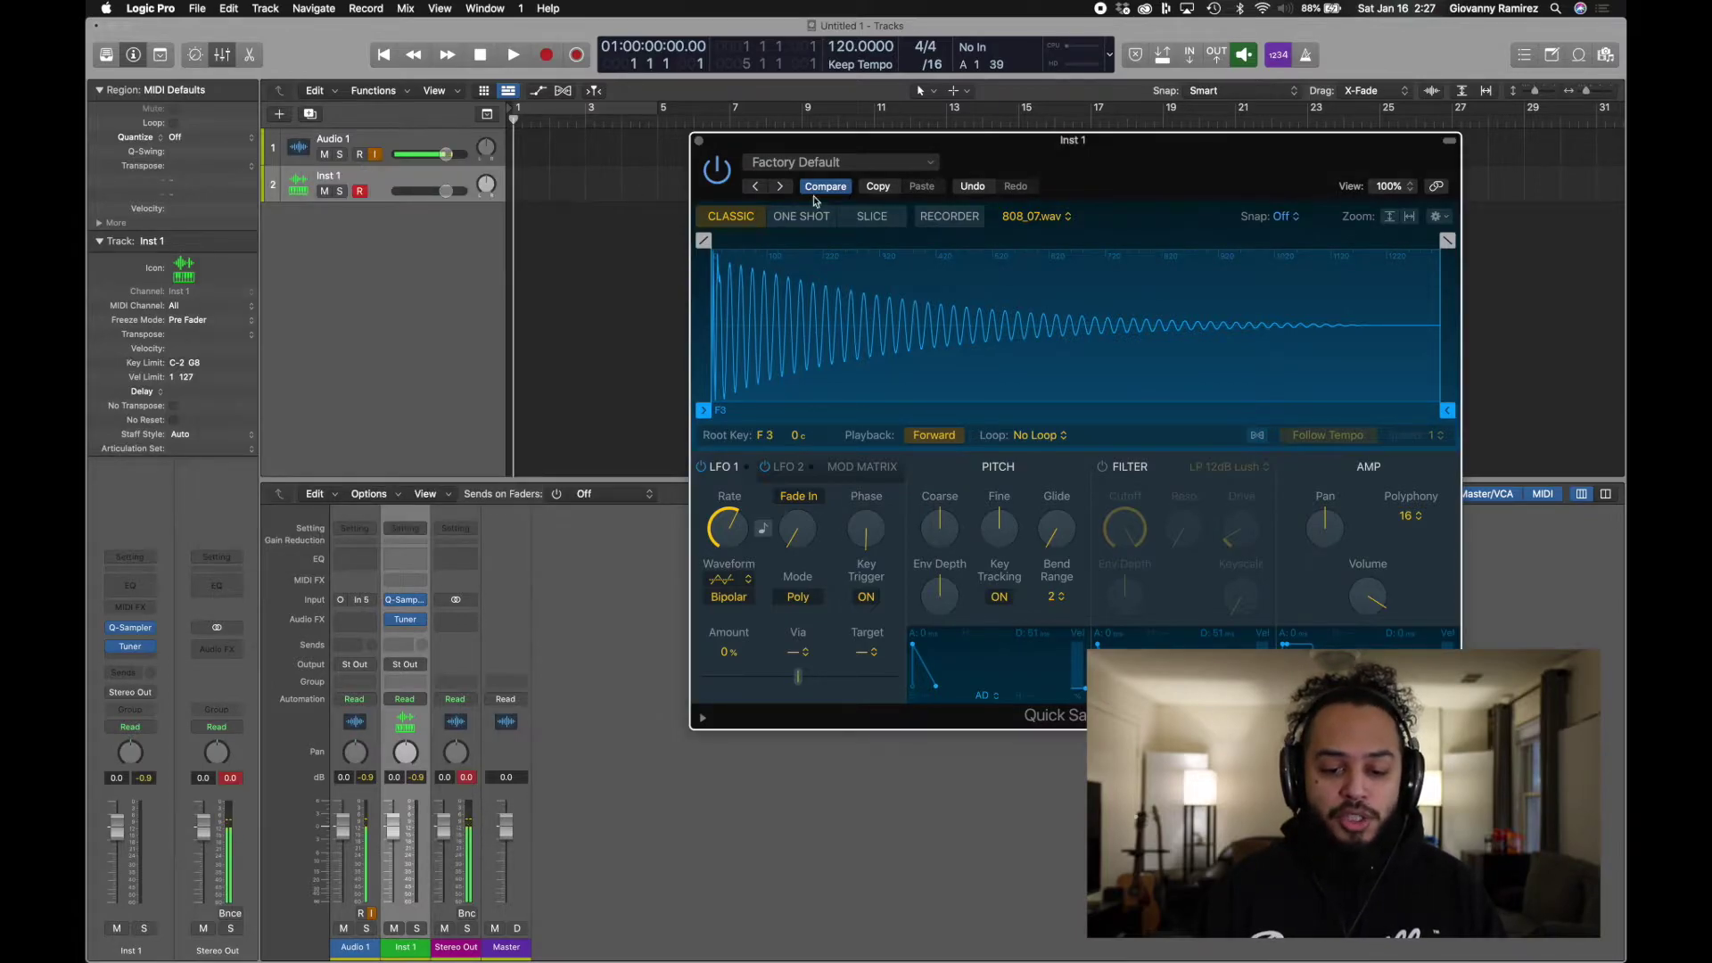
{"action": "left_click", "coordinate": [700, 141]}
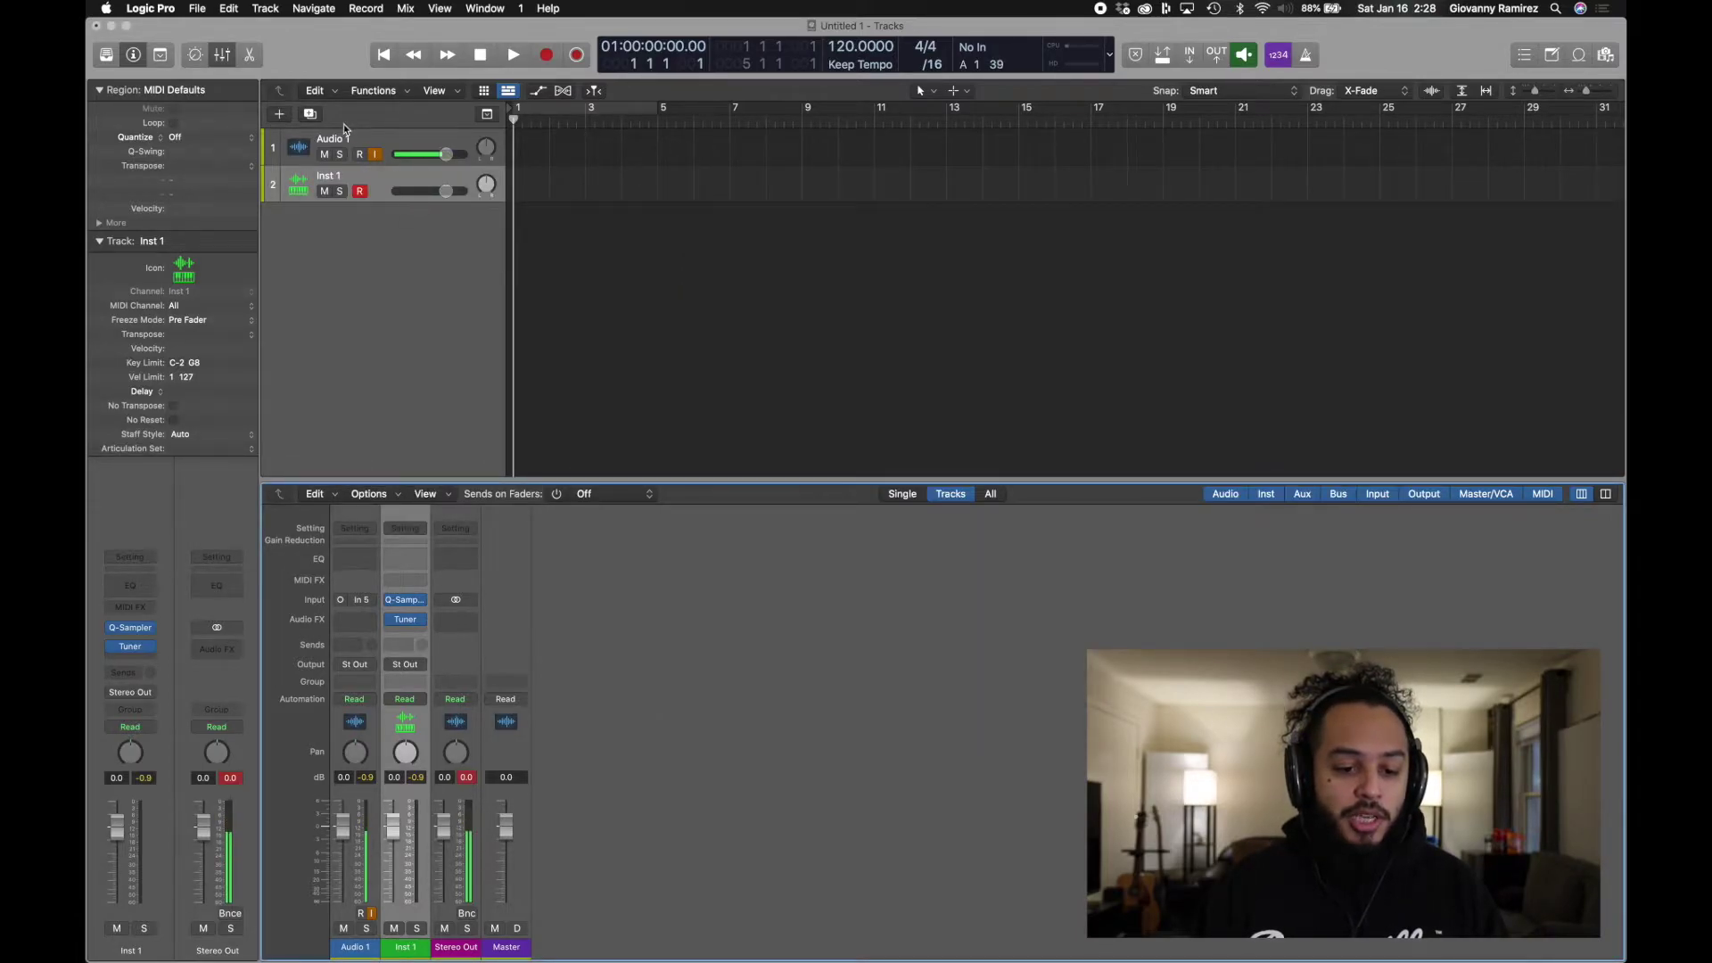
Create a software instrument track with Native Instruments' Kontakt in mono, and delete the Quick Sampler track Inst 1
{"action": "left_click", "coordinate": [280, 114]}
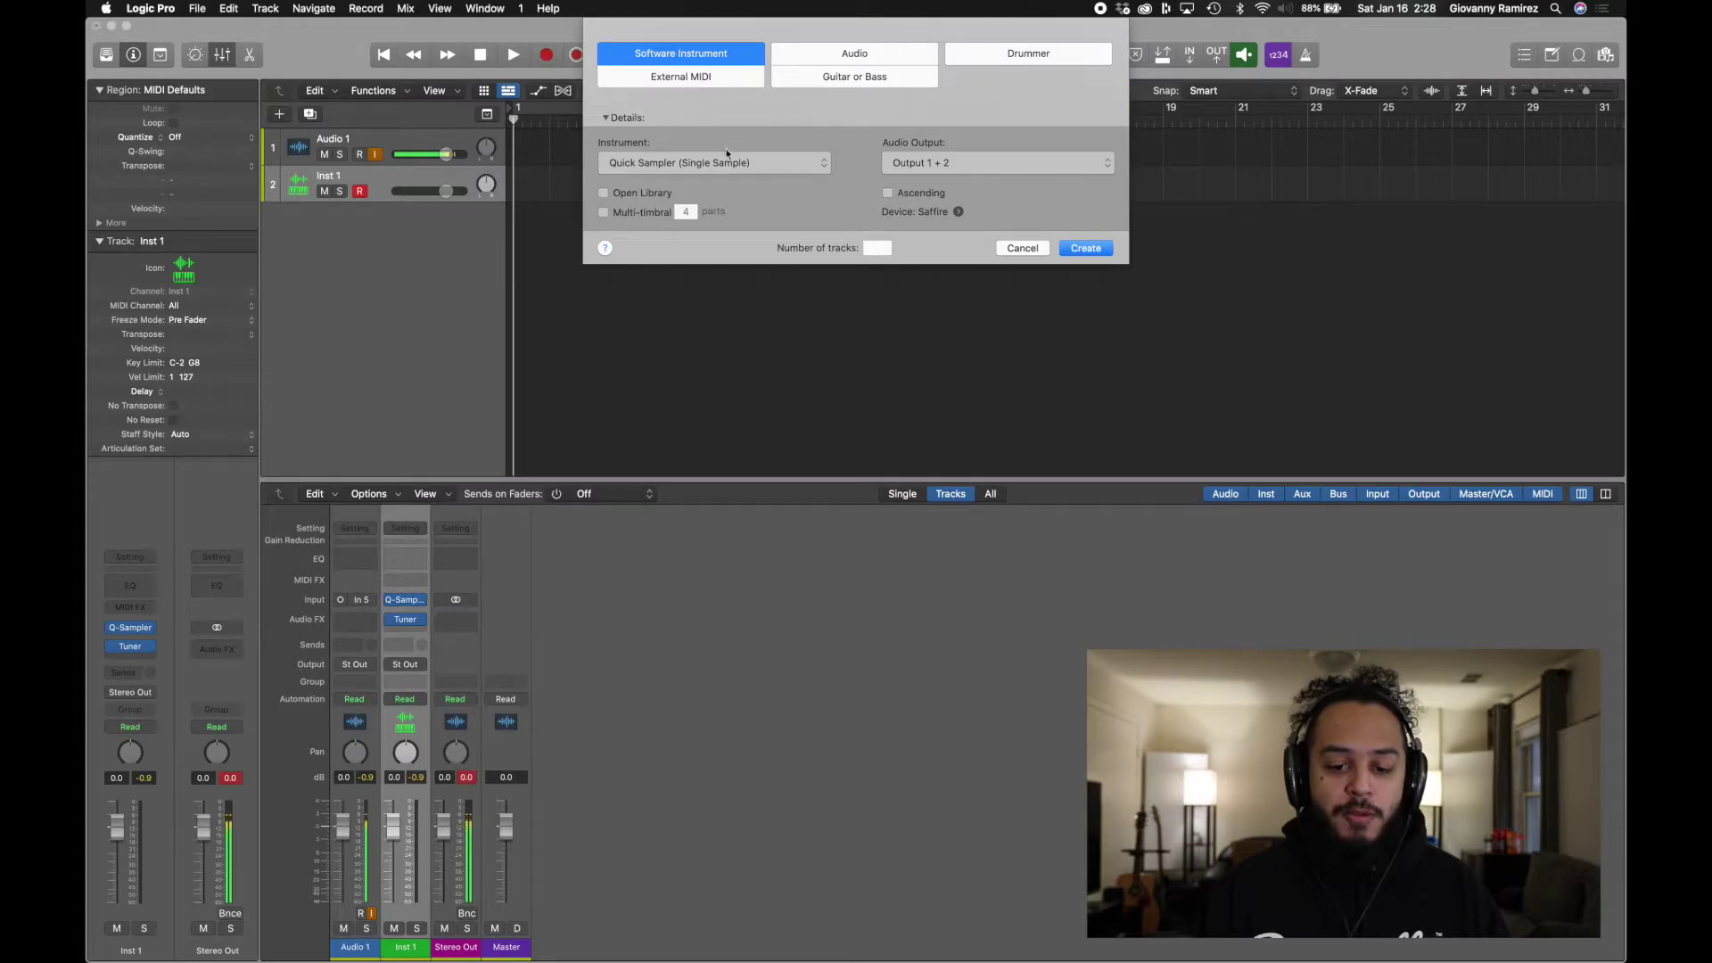
{"action": "left_click", "coordinate": [713, 164]}
{"action": "mouse_move", "coordinate": [715, 558]}
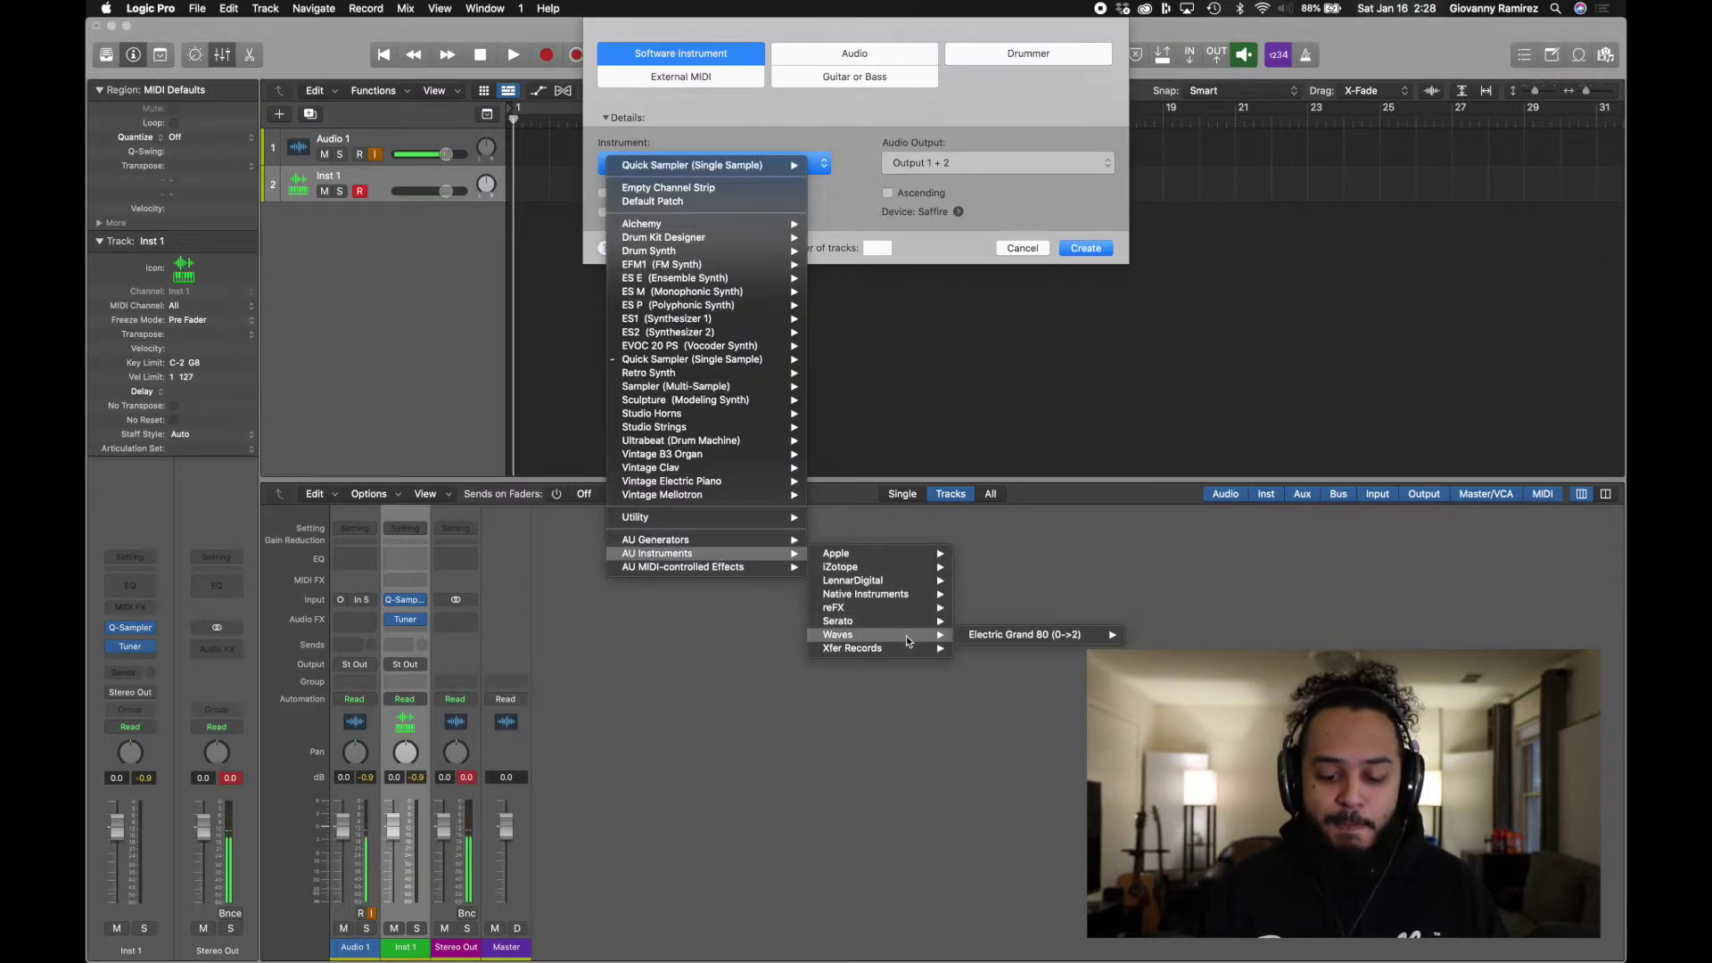
{"action": "mouse_move", "coordinate": [922, 601]}
{"action": "mouse_move", "coordinate": [1034, 652]}
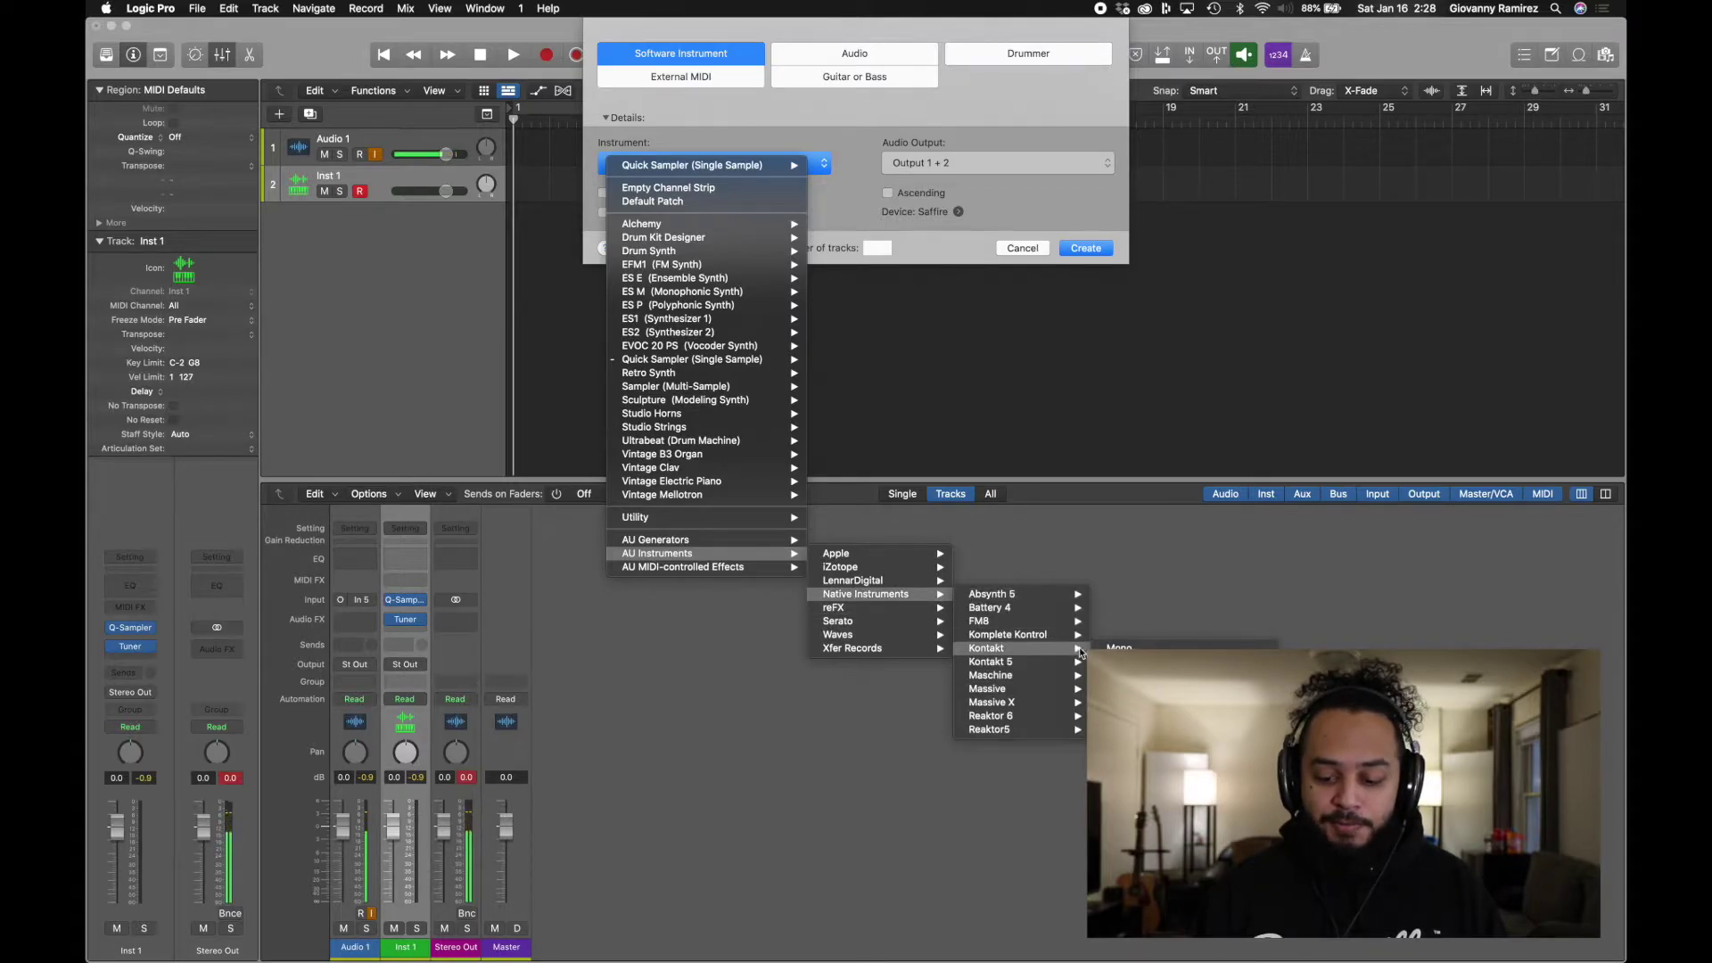
{"action": "left_click", "coordinate": [1119, 648]}
{"action": "left_click", "coordinate": [1084, 248]}
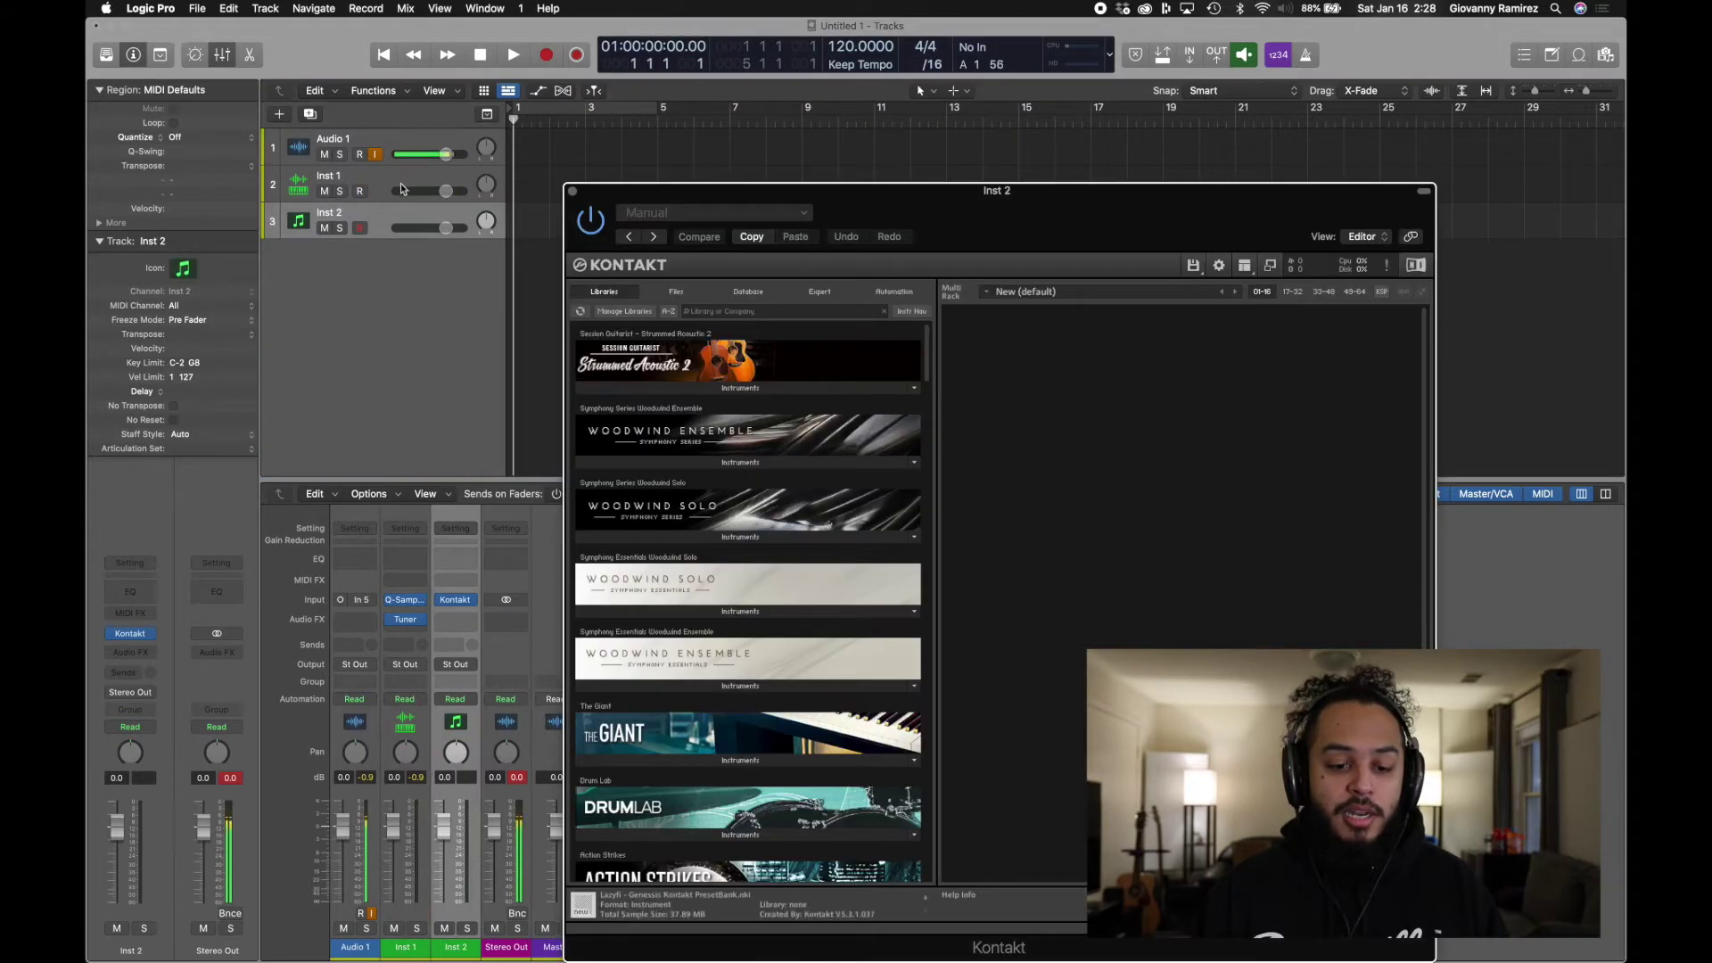
{"action": "left_click", "coordinate": [388, 182]}
{"action": "key", "text": "super+BackSpace"}
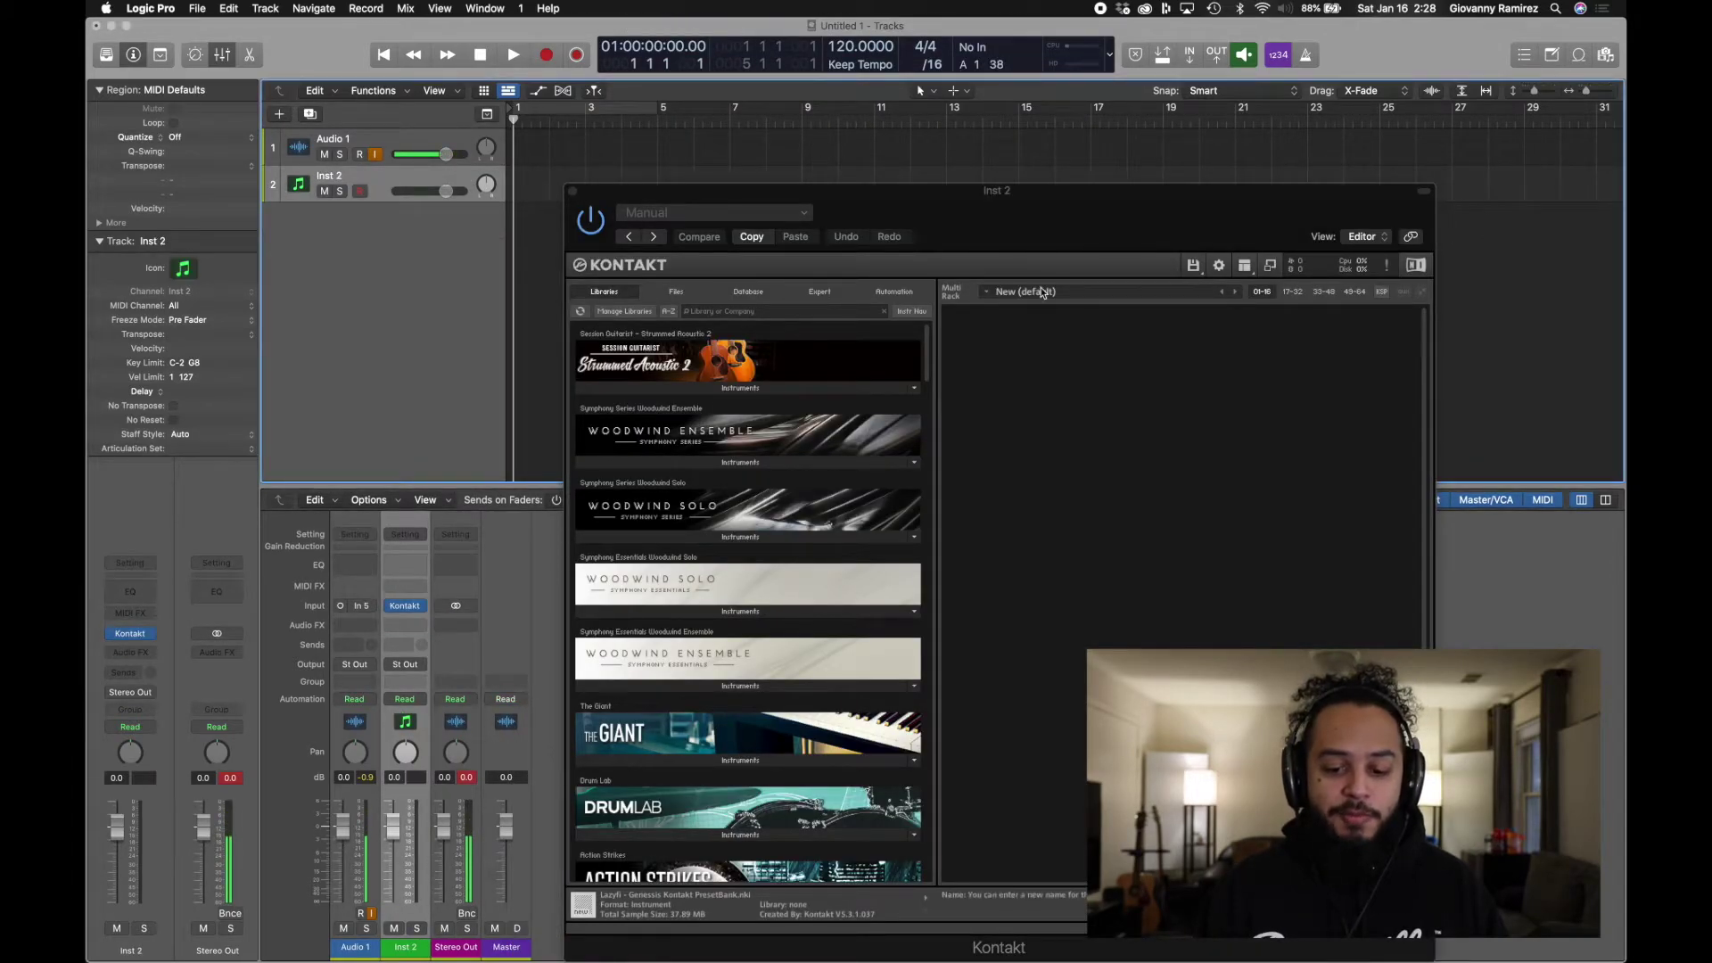
Audition the 808 samples in the file browser, load 808_13.wav into Kontakt's rack and close the browser
{"action": "left_click", "coordinate": [1606, 54]}
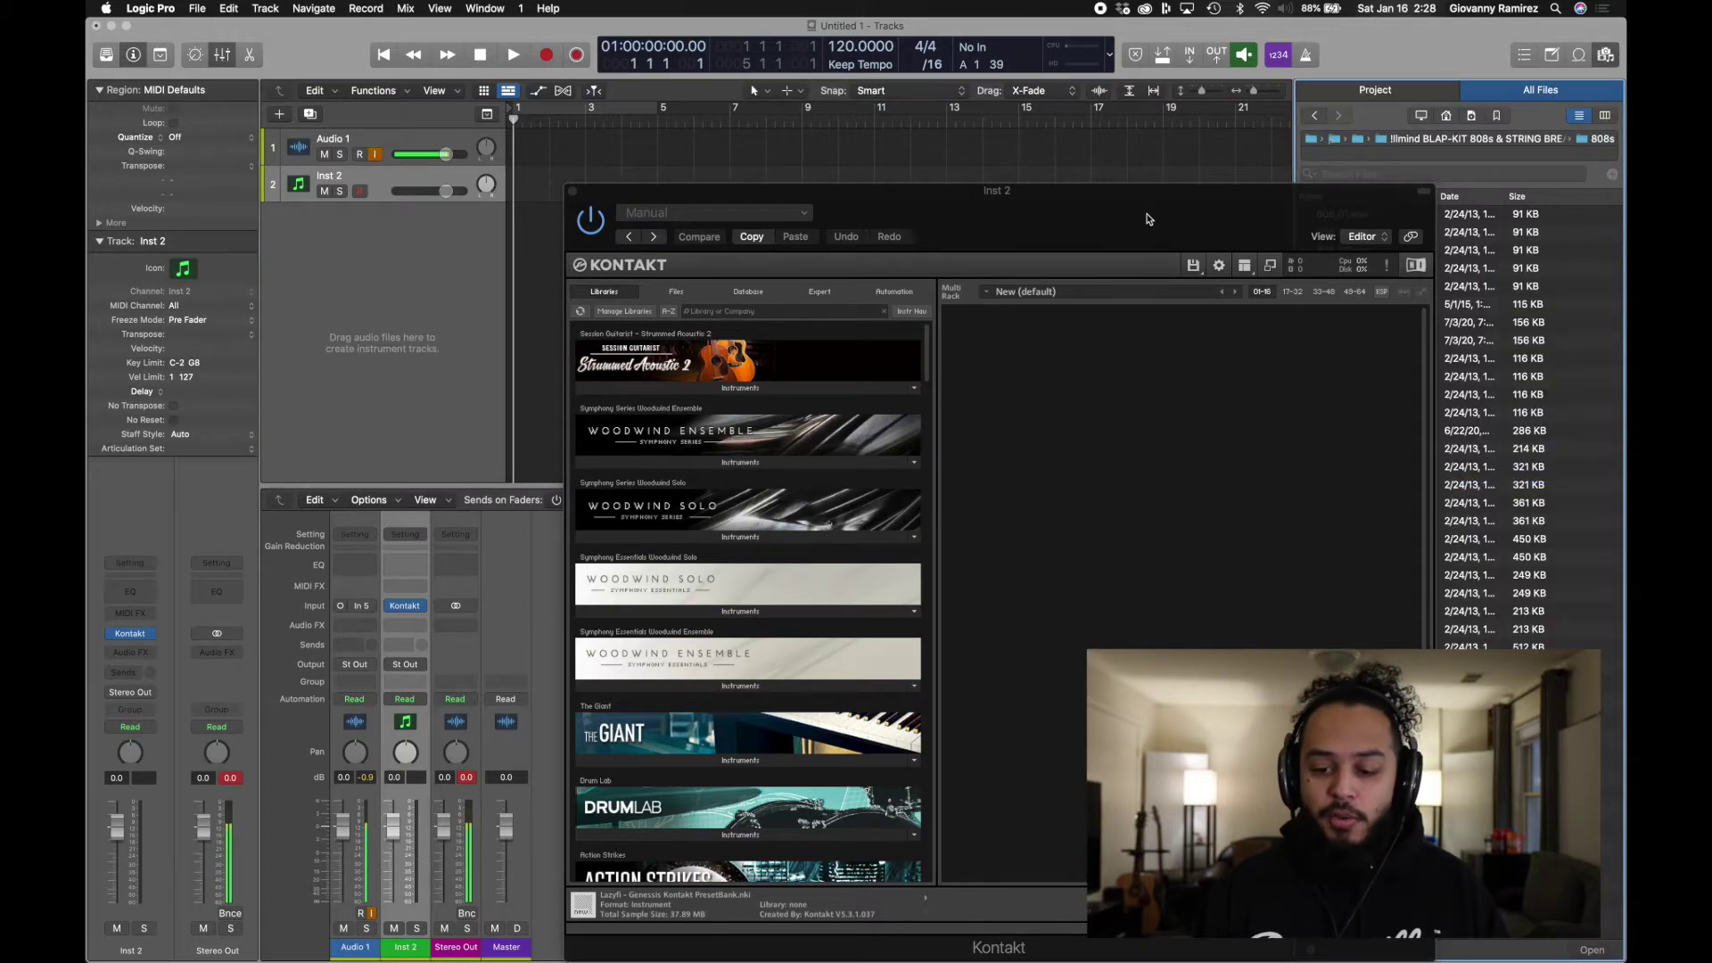
{"action": "left_click_drag", "start_coordinate": [1149, 219], "coordinate": [979, 204]}
{"action": "left_click", "coordinate": [1348, 416]}
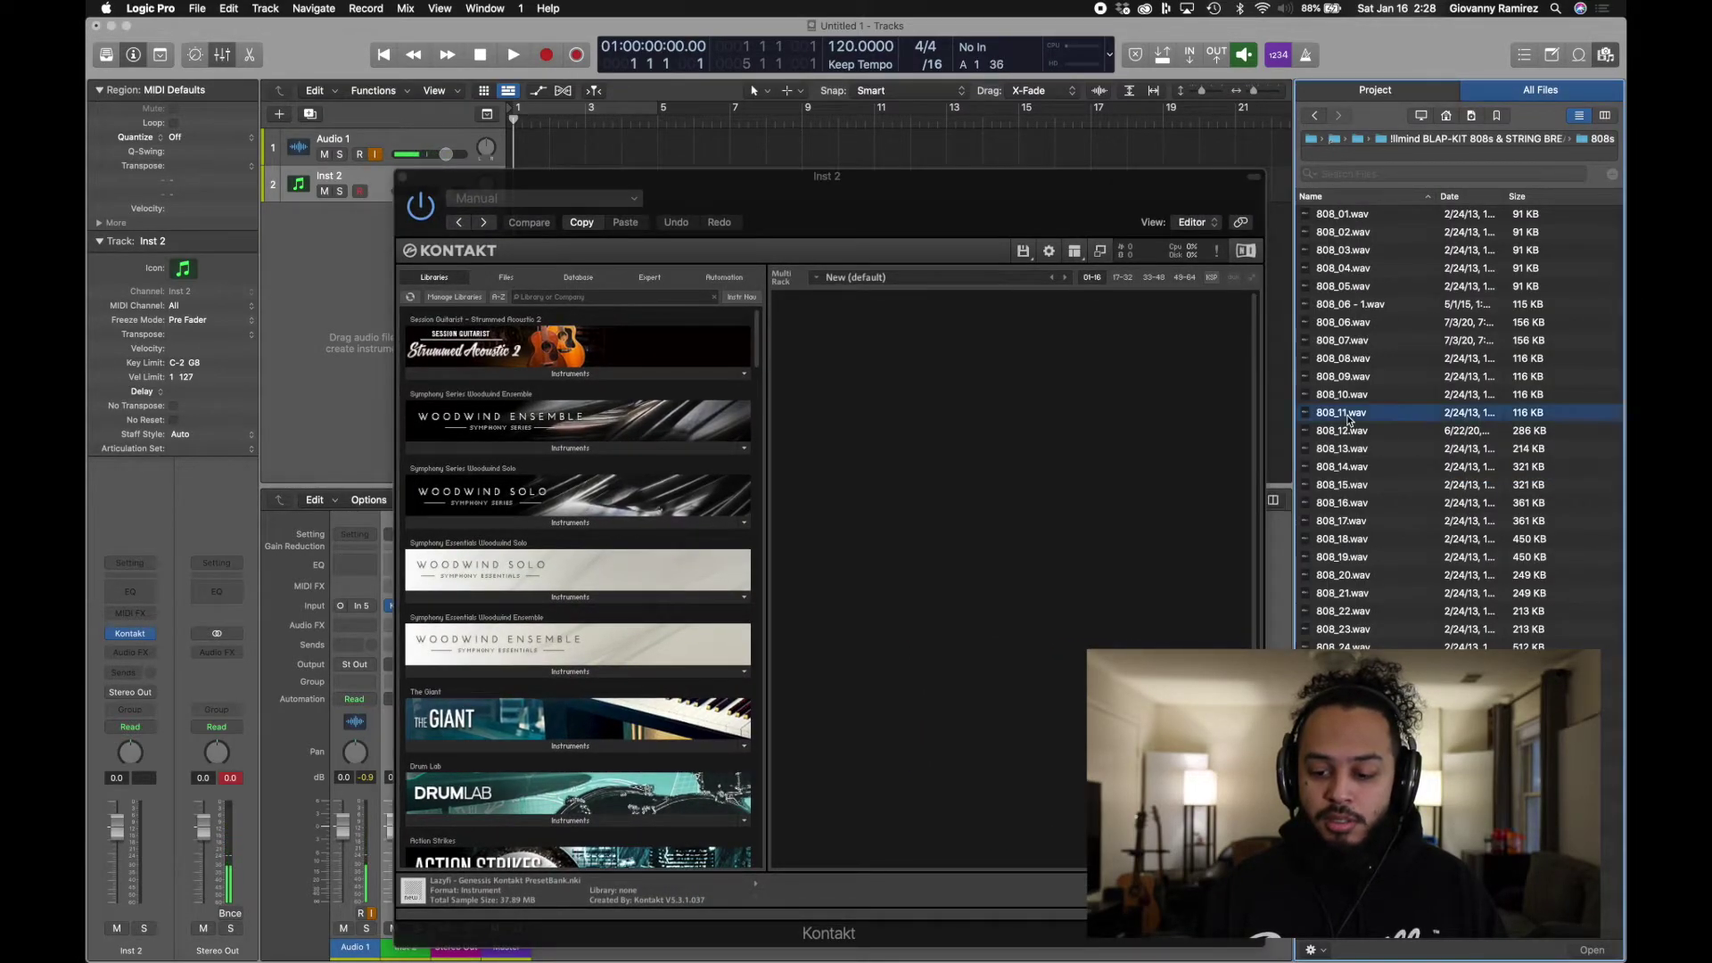
{"action": "left_click", "coordinate": [1349, 432]}
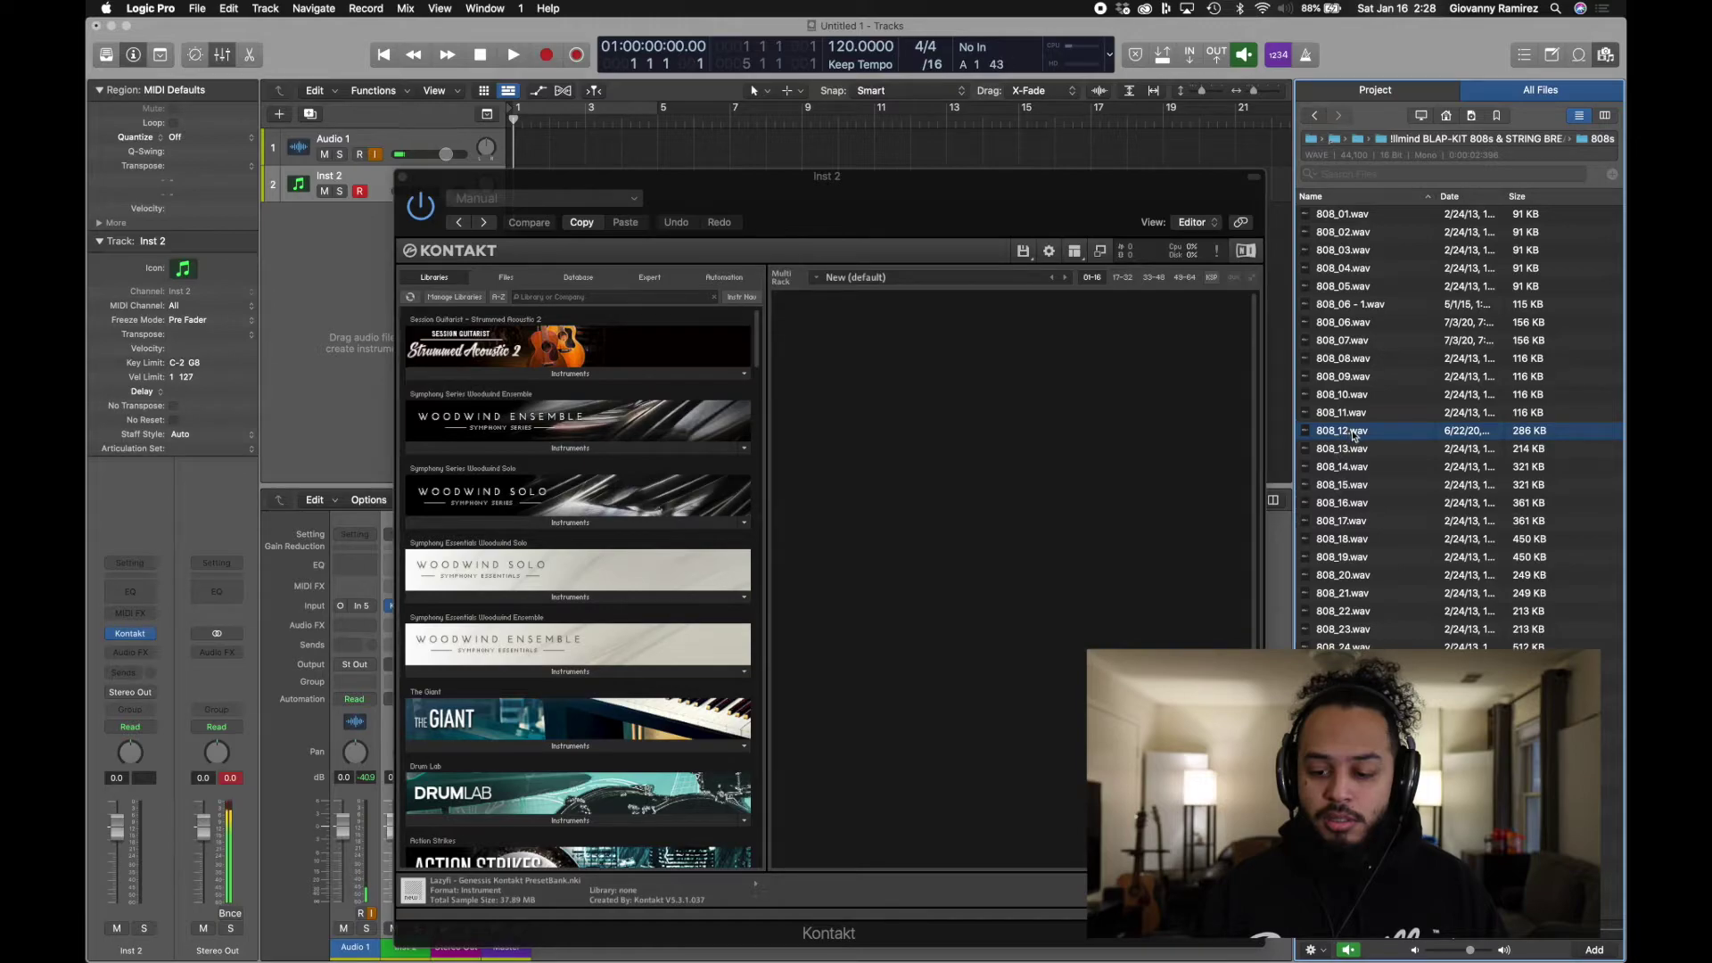
{"action": "left_click", "coordinate": [1354, 448]}
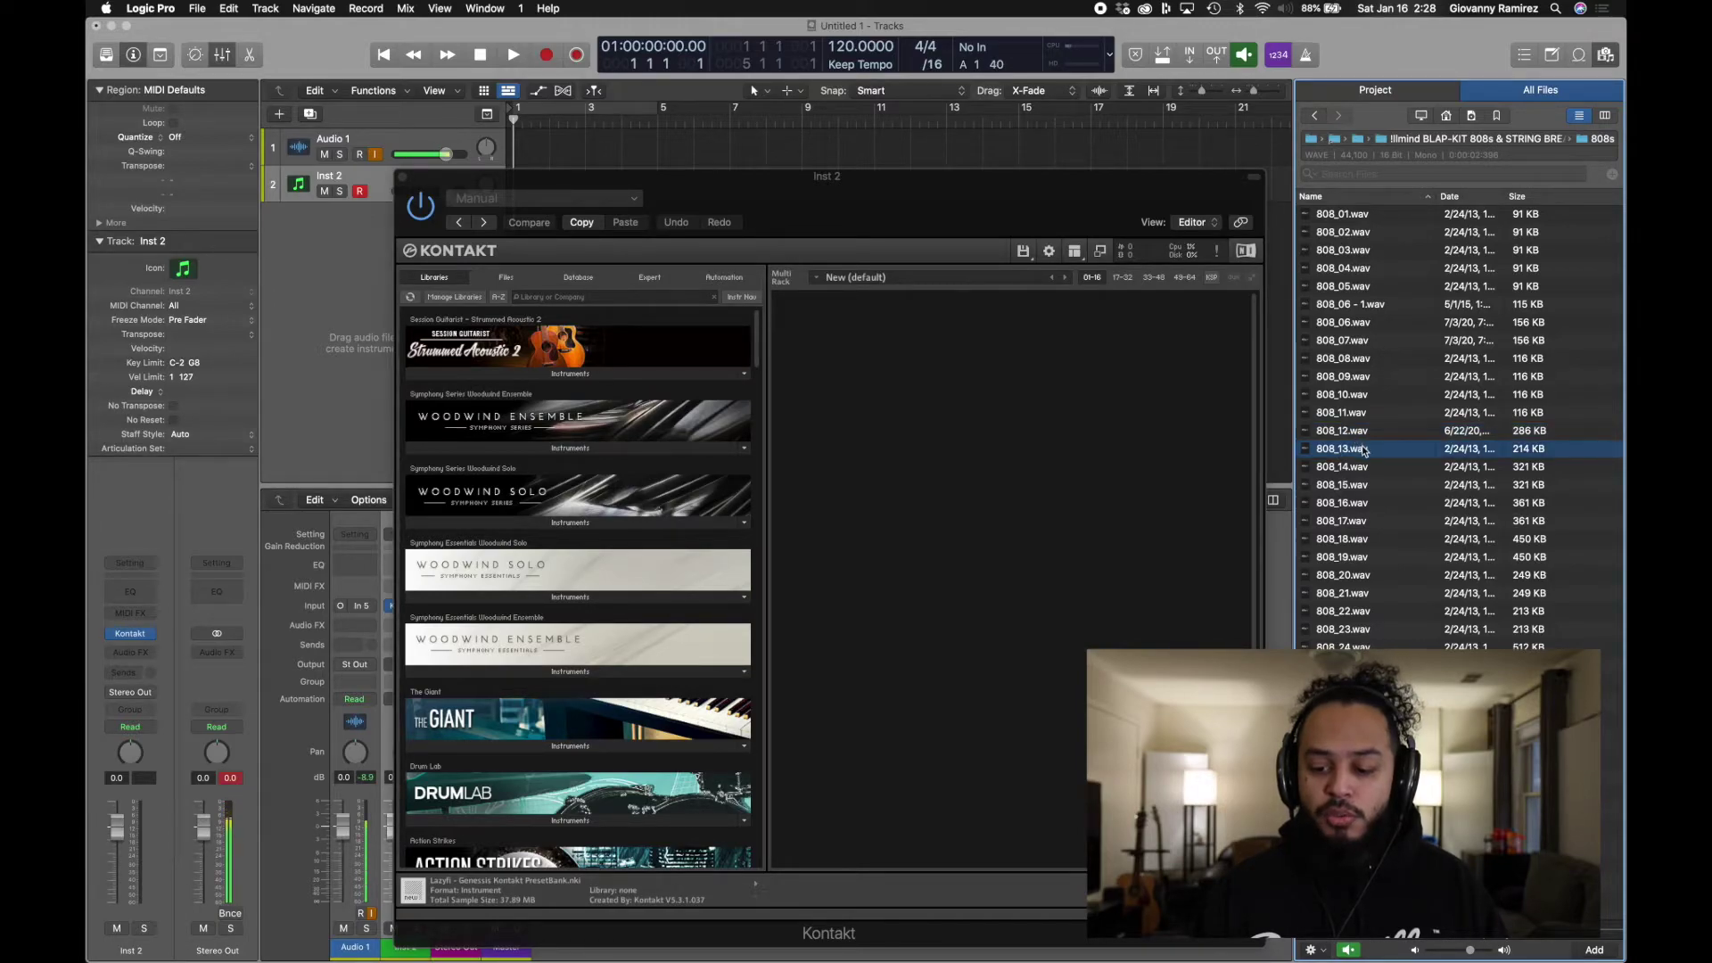
{"action": "left_click_drag", "start_coordinate": [1356, 452], "coordinate": [1027, 353]}
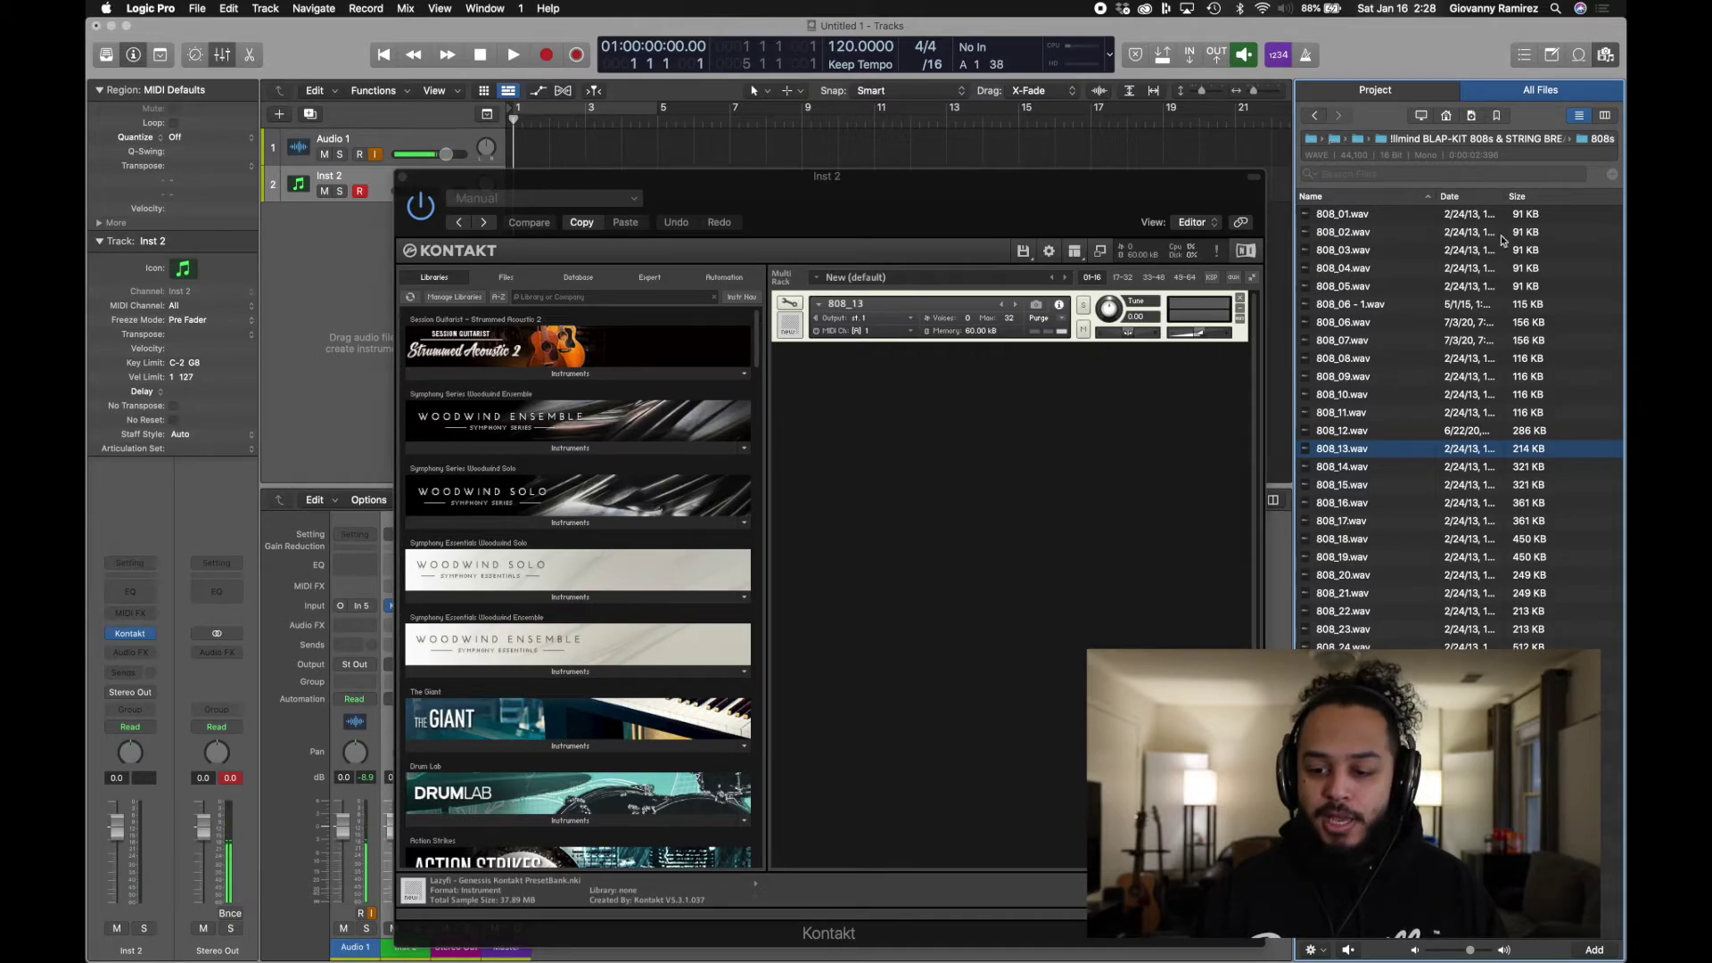
{"action": "left_click", "coordinate": [1606, 54]}
Insert the Tuner plug-in on the Inst 2 channel and arrange its window beside Kontakt
{"action": "left_click_drag", "start_coordinate": [1077, 177], "coordinate": [1306, 162]}
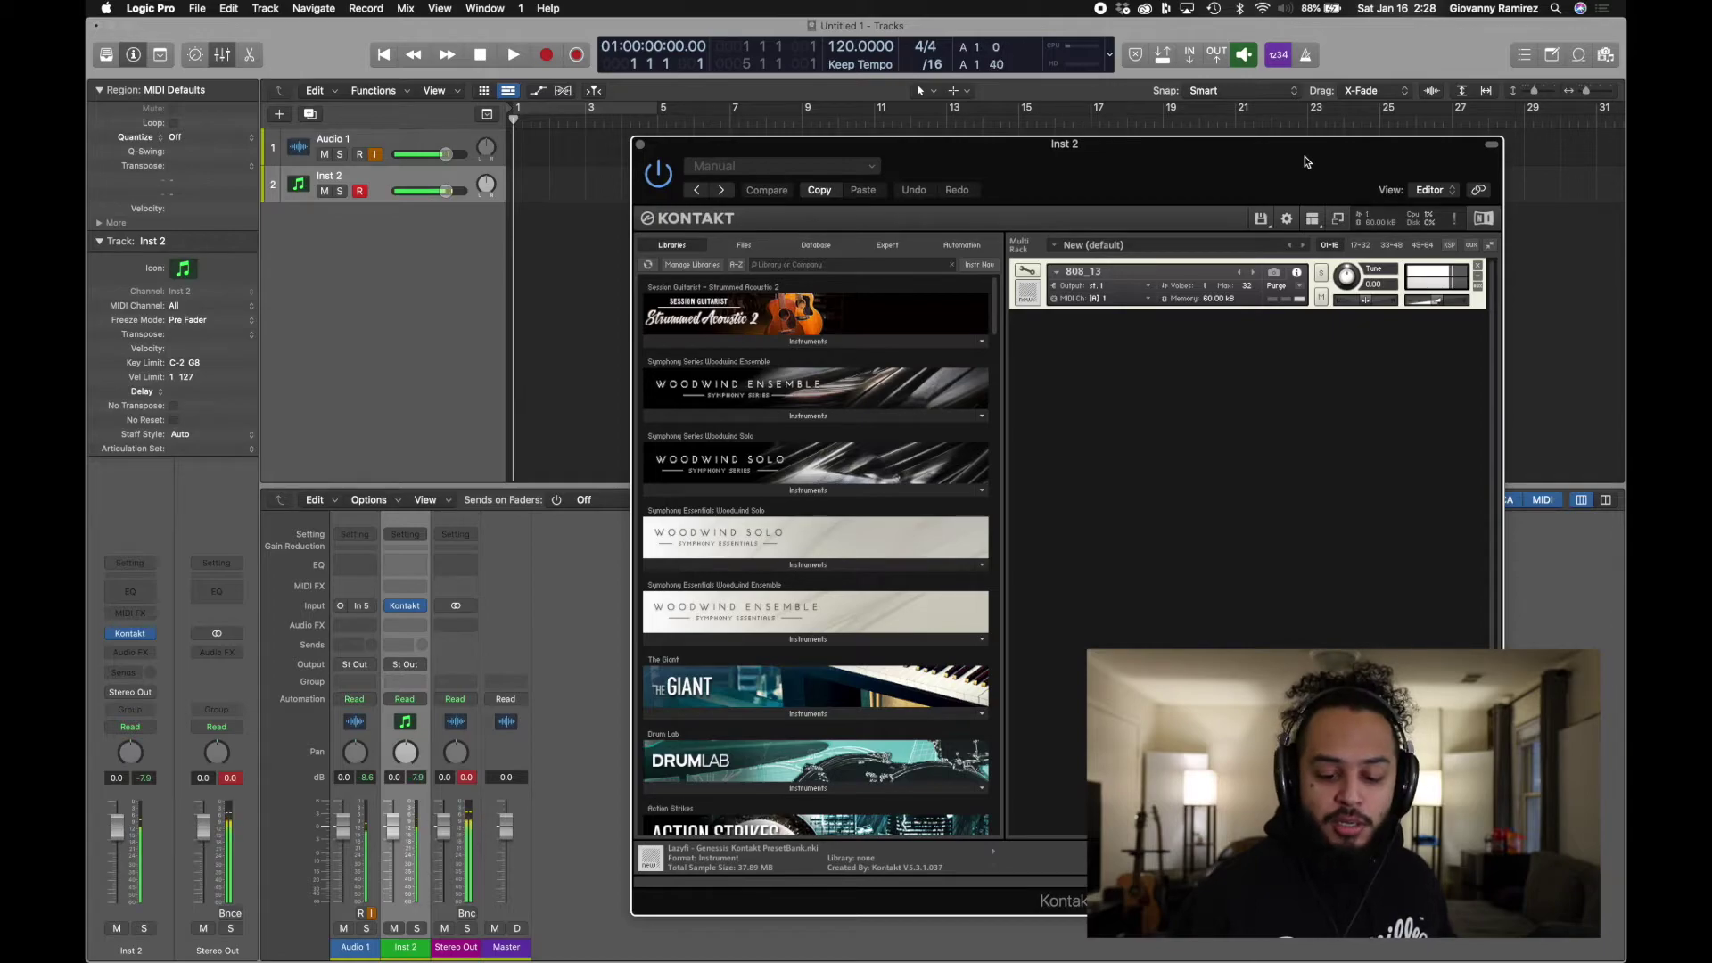
{"action": "left_click", "coordinate": [413, 634]}
{"action": "mouse_move", "coordinate": [450, 718]}
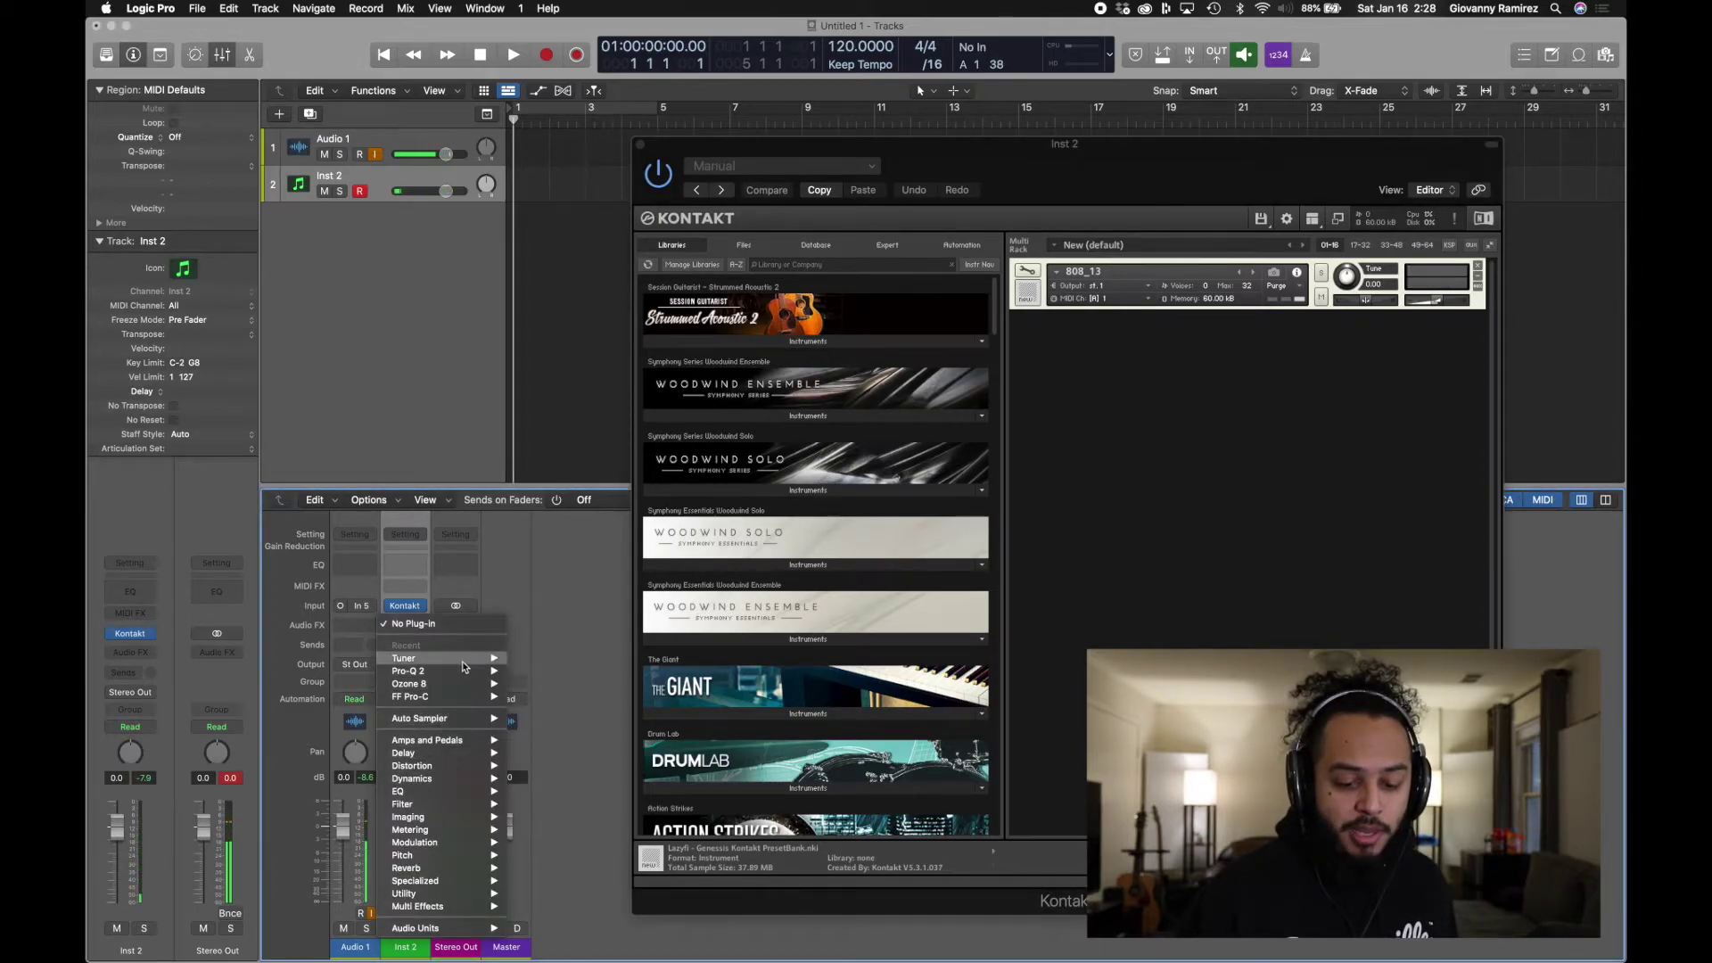
{"action": "left_click", "coordinate": [527, 649]}
{"action": "left_click_drag", "start_coordinate": [886, 214], "coordinate": [923, 144]}
{"action": "left_click", "coordinate": [573, 351]}
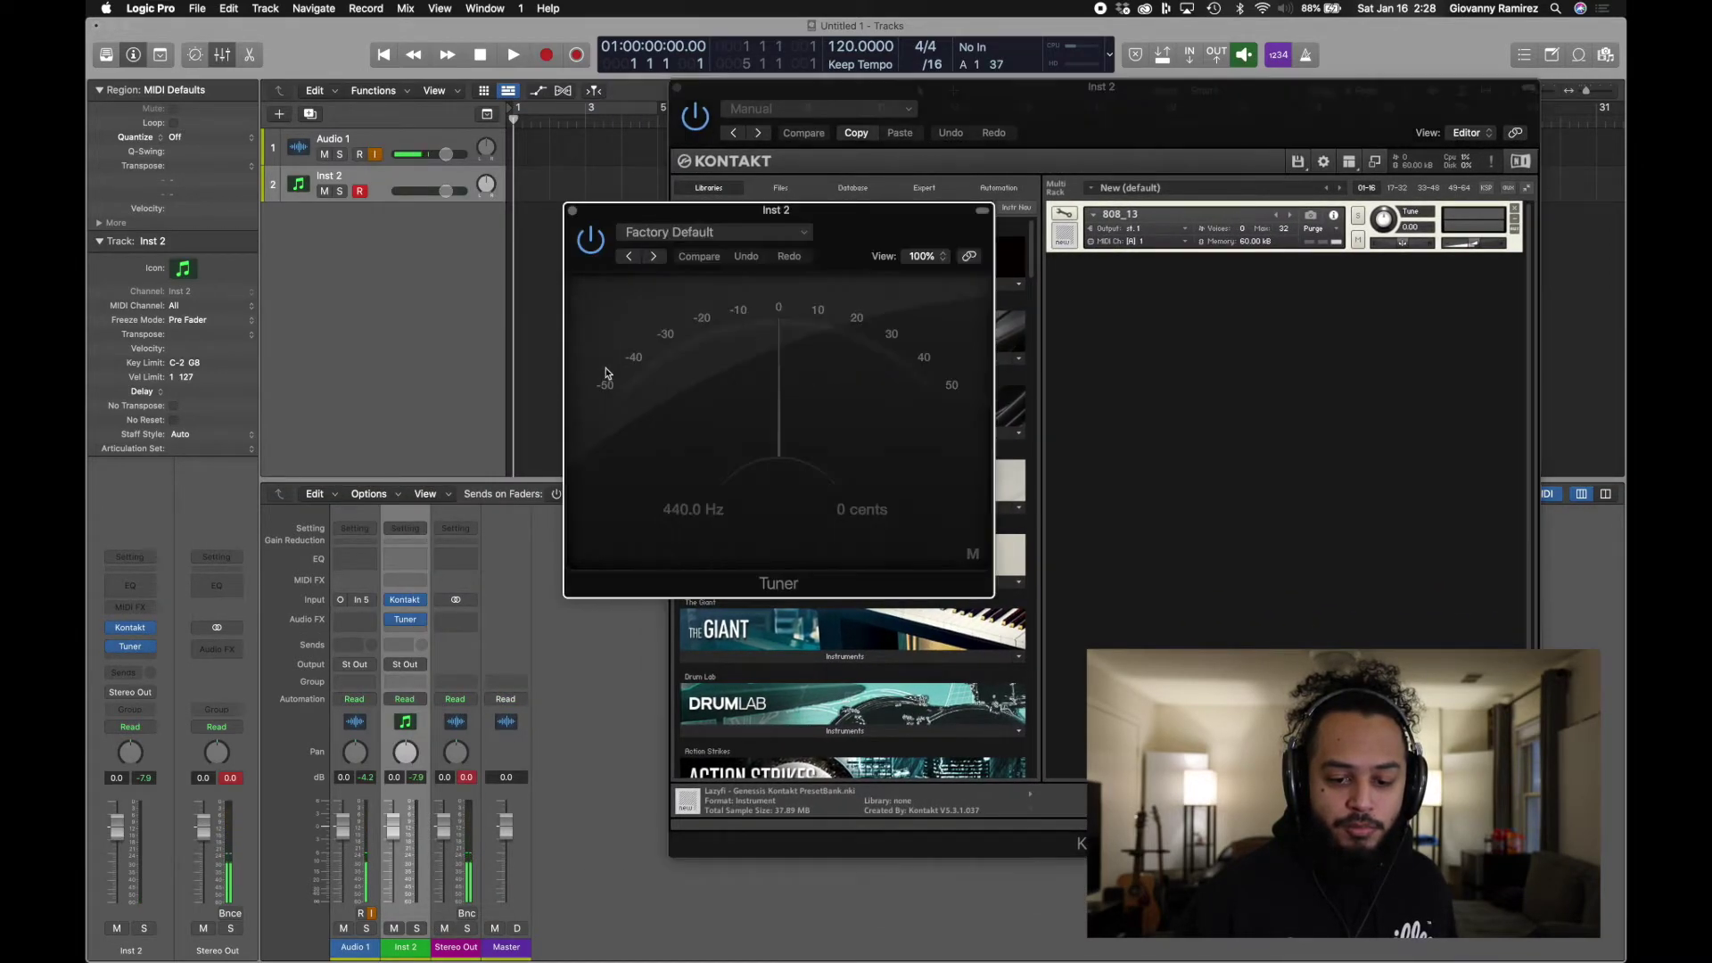
{"action": "left_click_drag", "start_coordinate": [818, 217], "coordinate": [484, 130]}
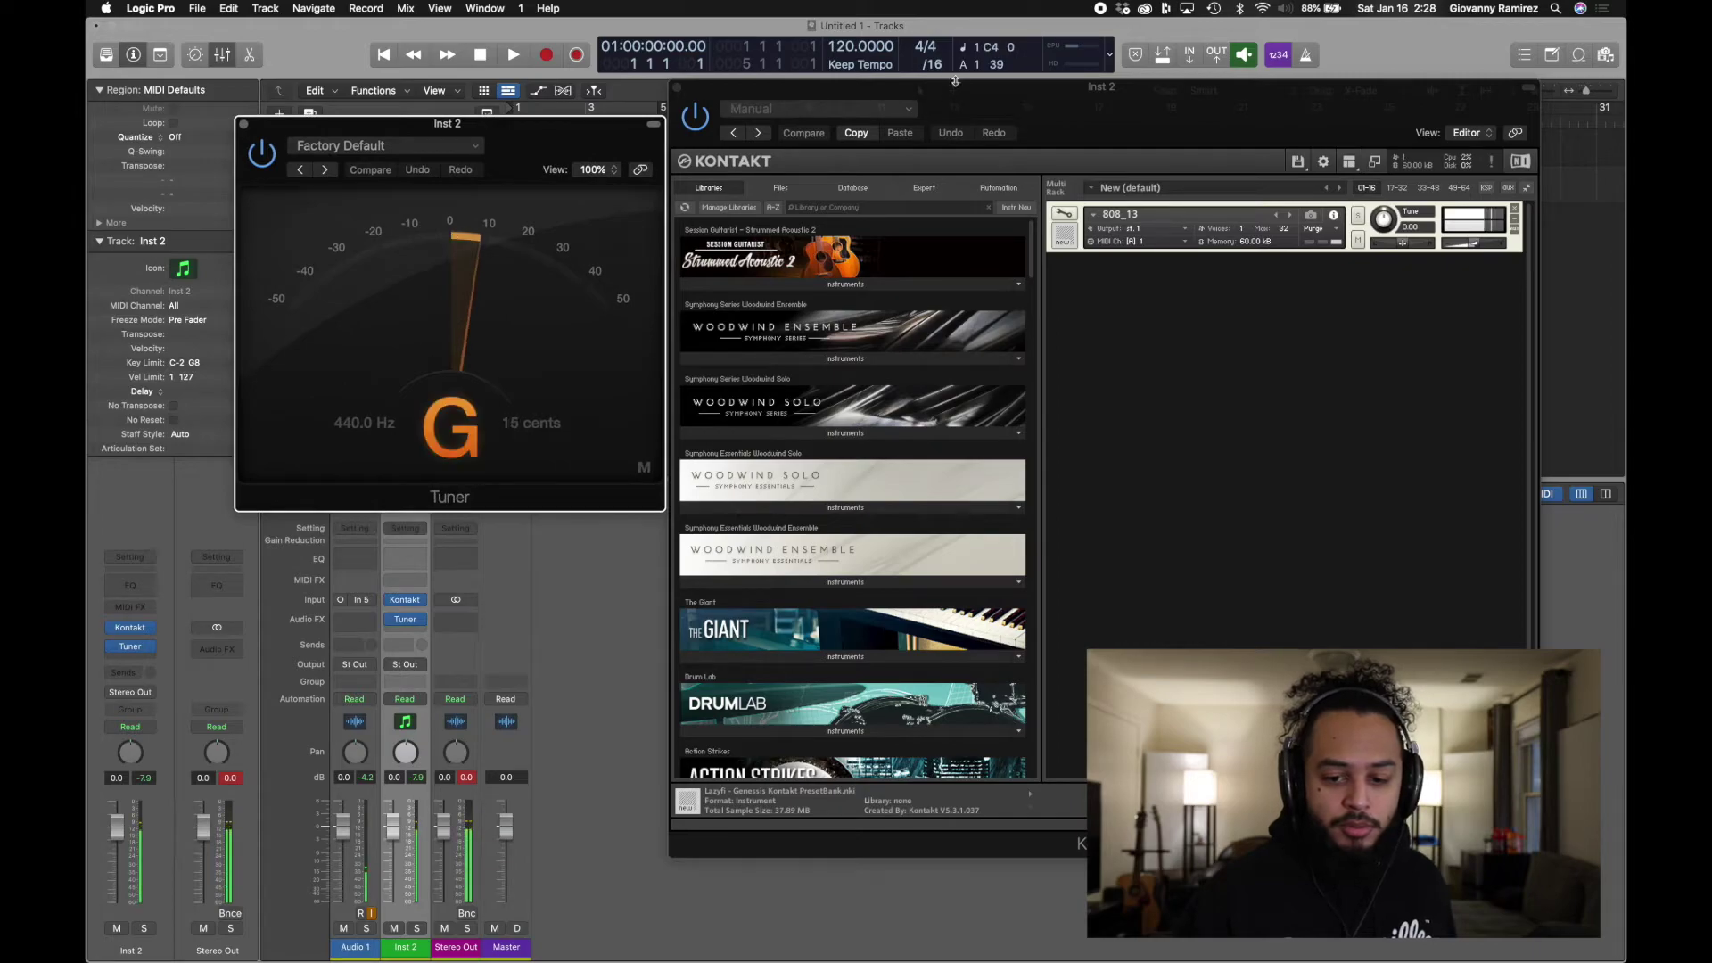
Set the 808_13 zone's root key to G3 in Kontakt's Mapping Editor, and close the Kontakt and Tuner windows
{"action": "left_click_drag", "start_coordinate": [1003, 97], "coordinate": [1003, 51]}
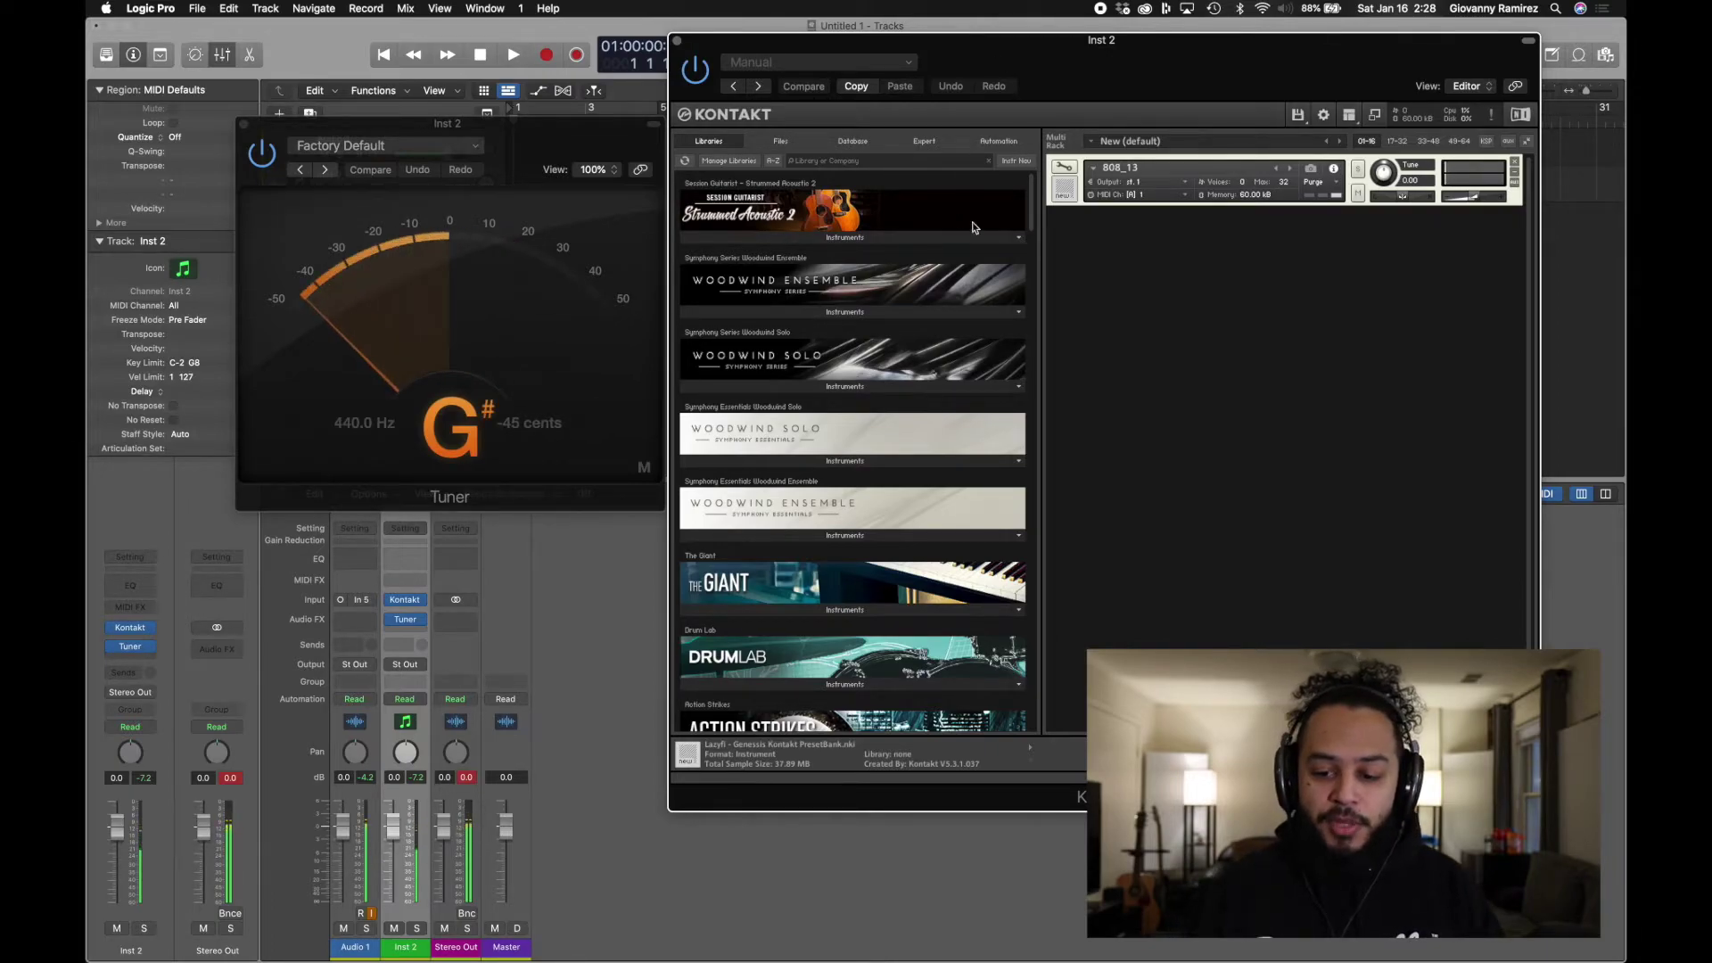
{"action": "left_click", "coordinate": [1065, 168]}
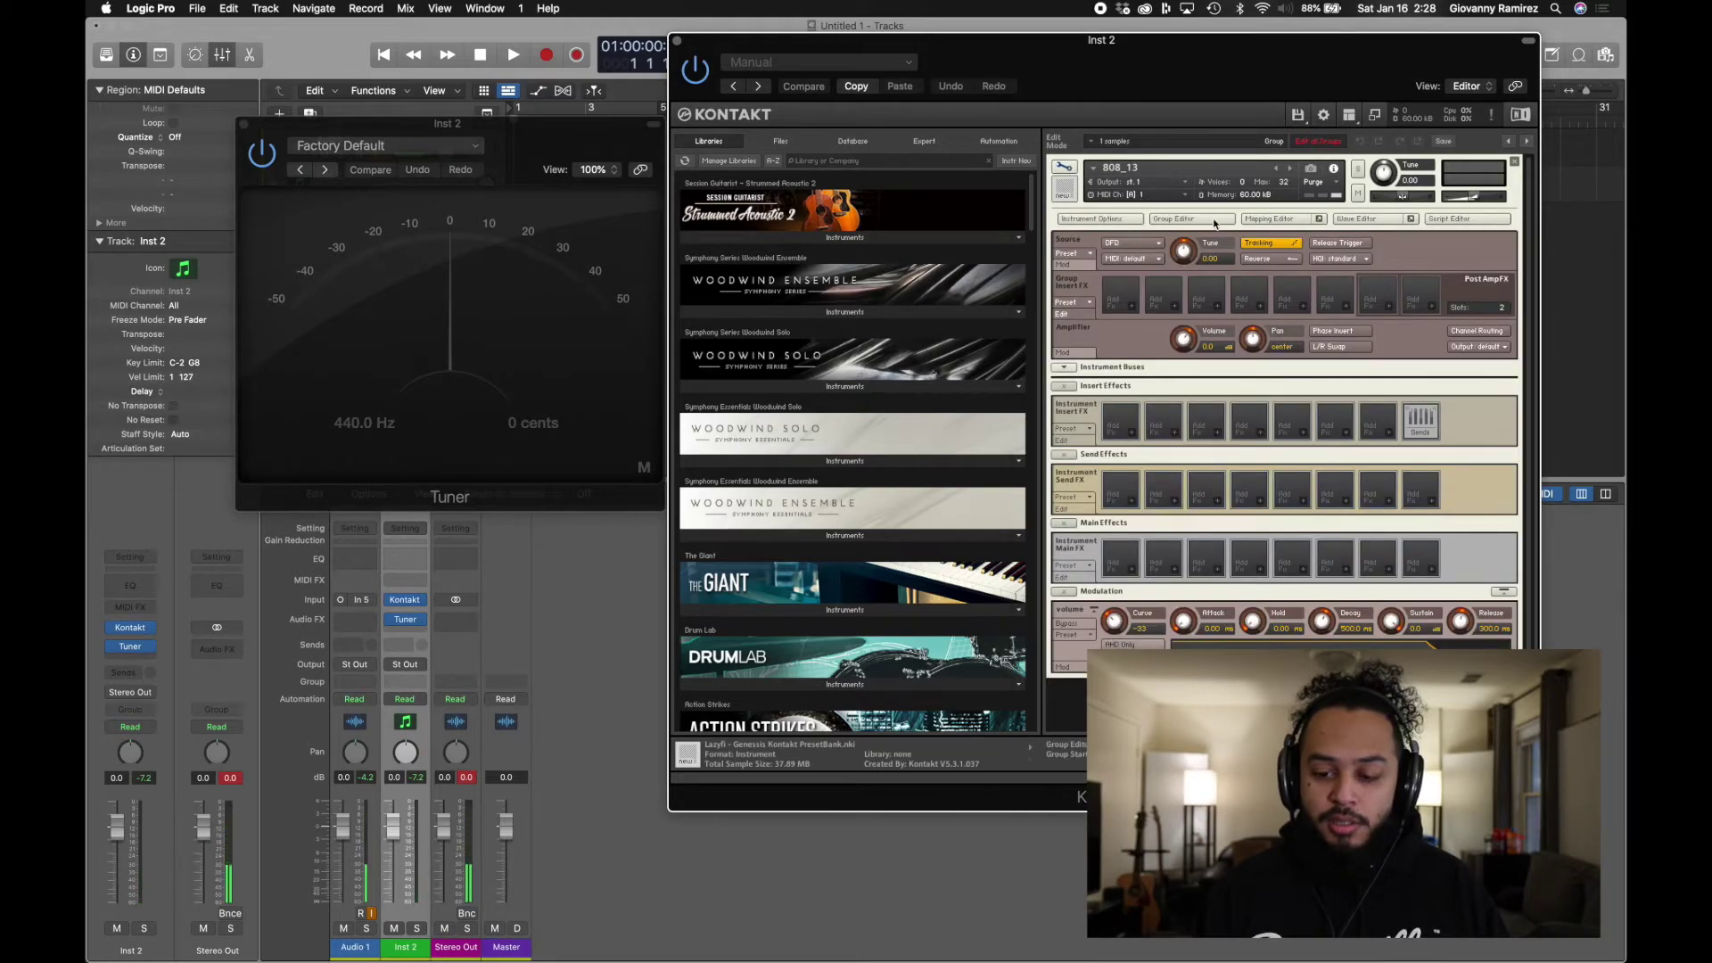
{"action": "left_click", "coordinate": [1269, 222]}
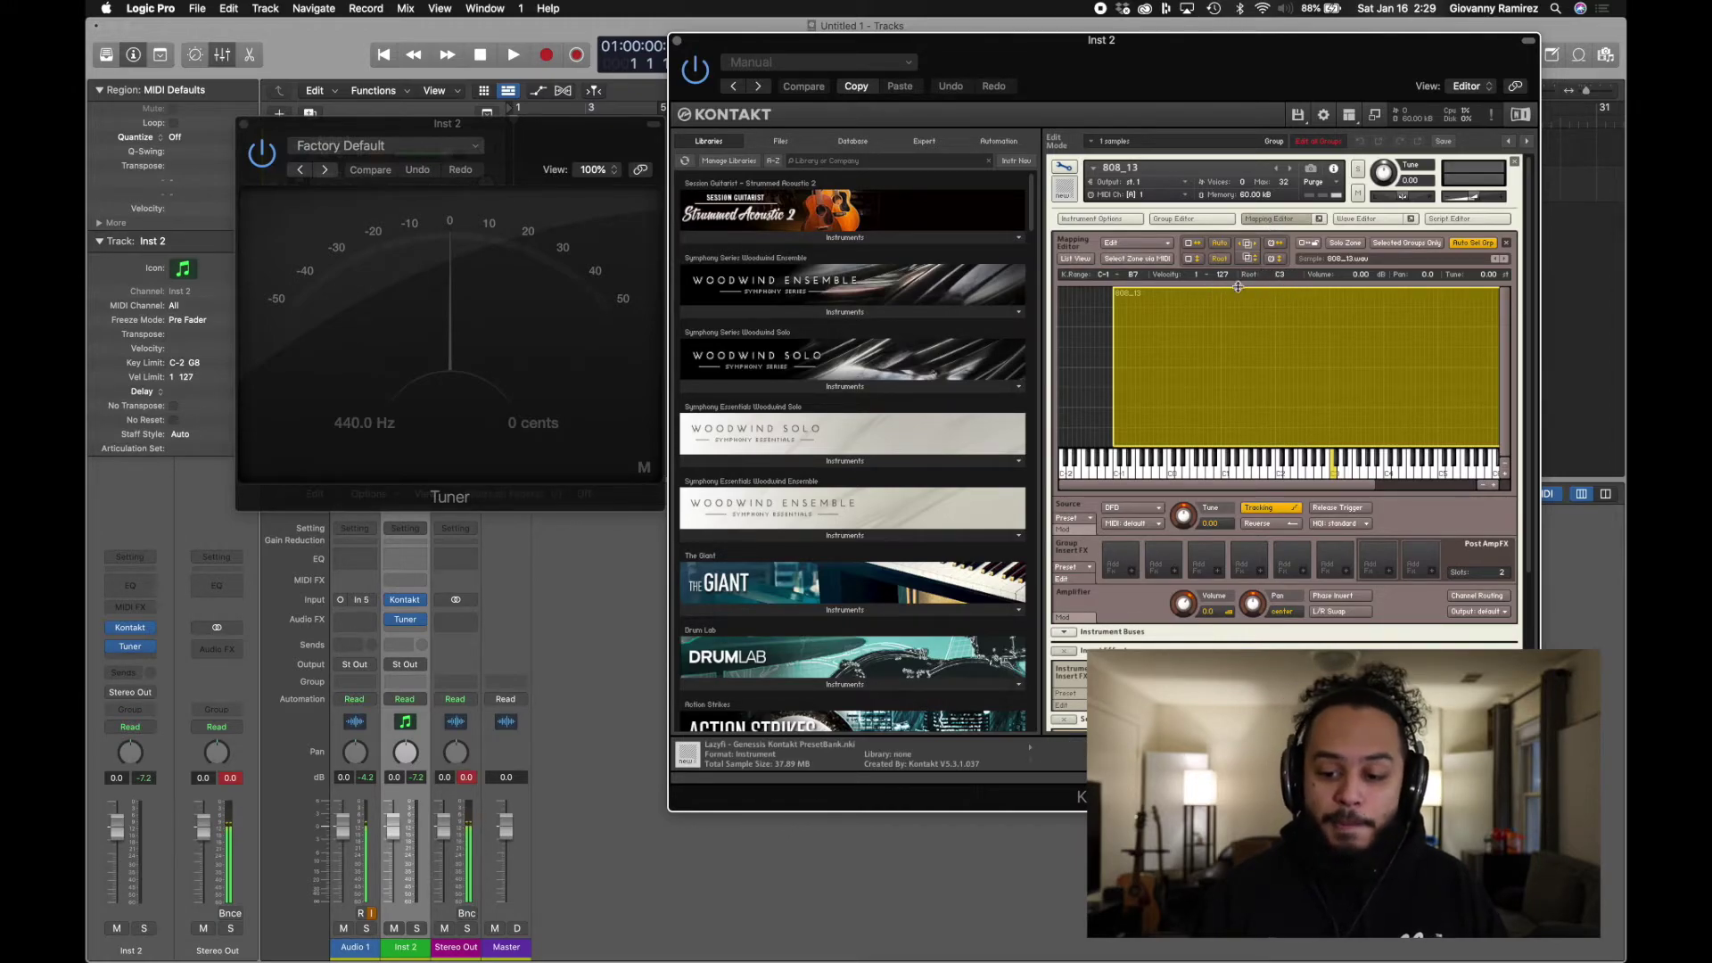
{"action": "left_click_drag", "start_coordinate": [1281, 277], "coordinate": [1288, 250]}
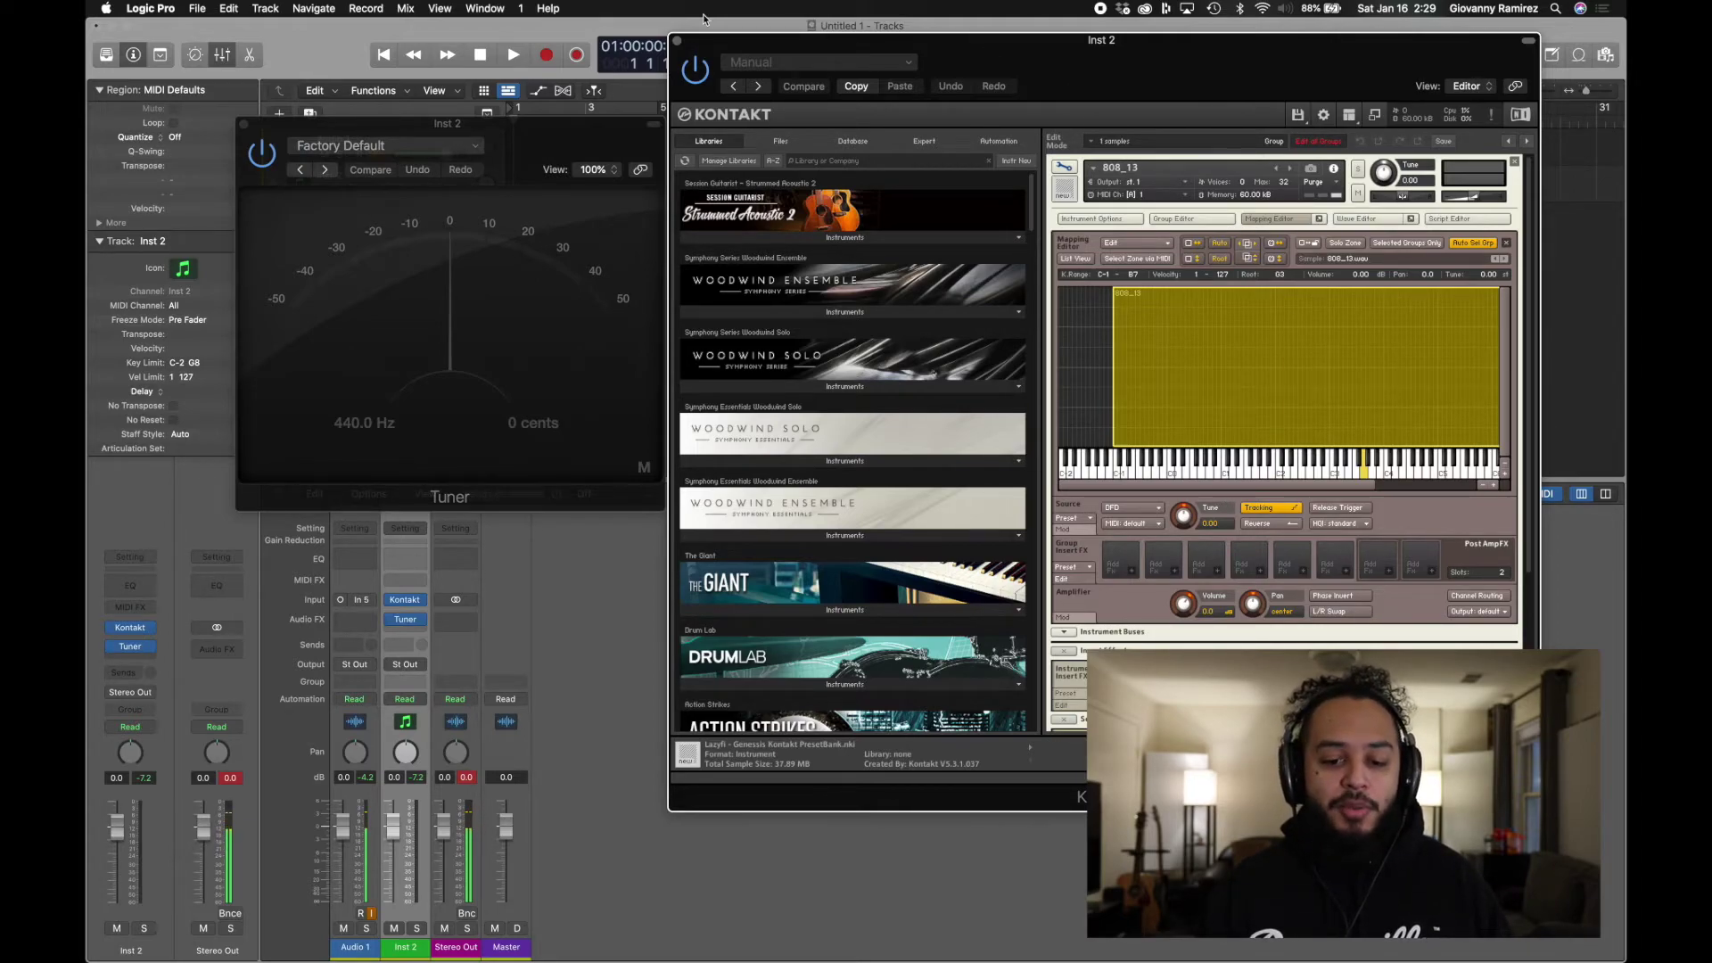
{"action": "left_click", "coordinate": [677, 42]}
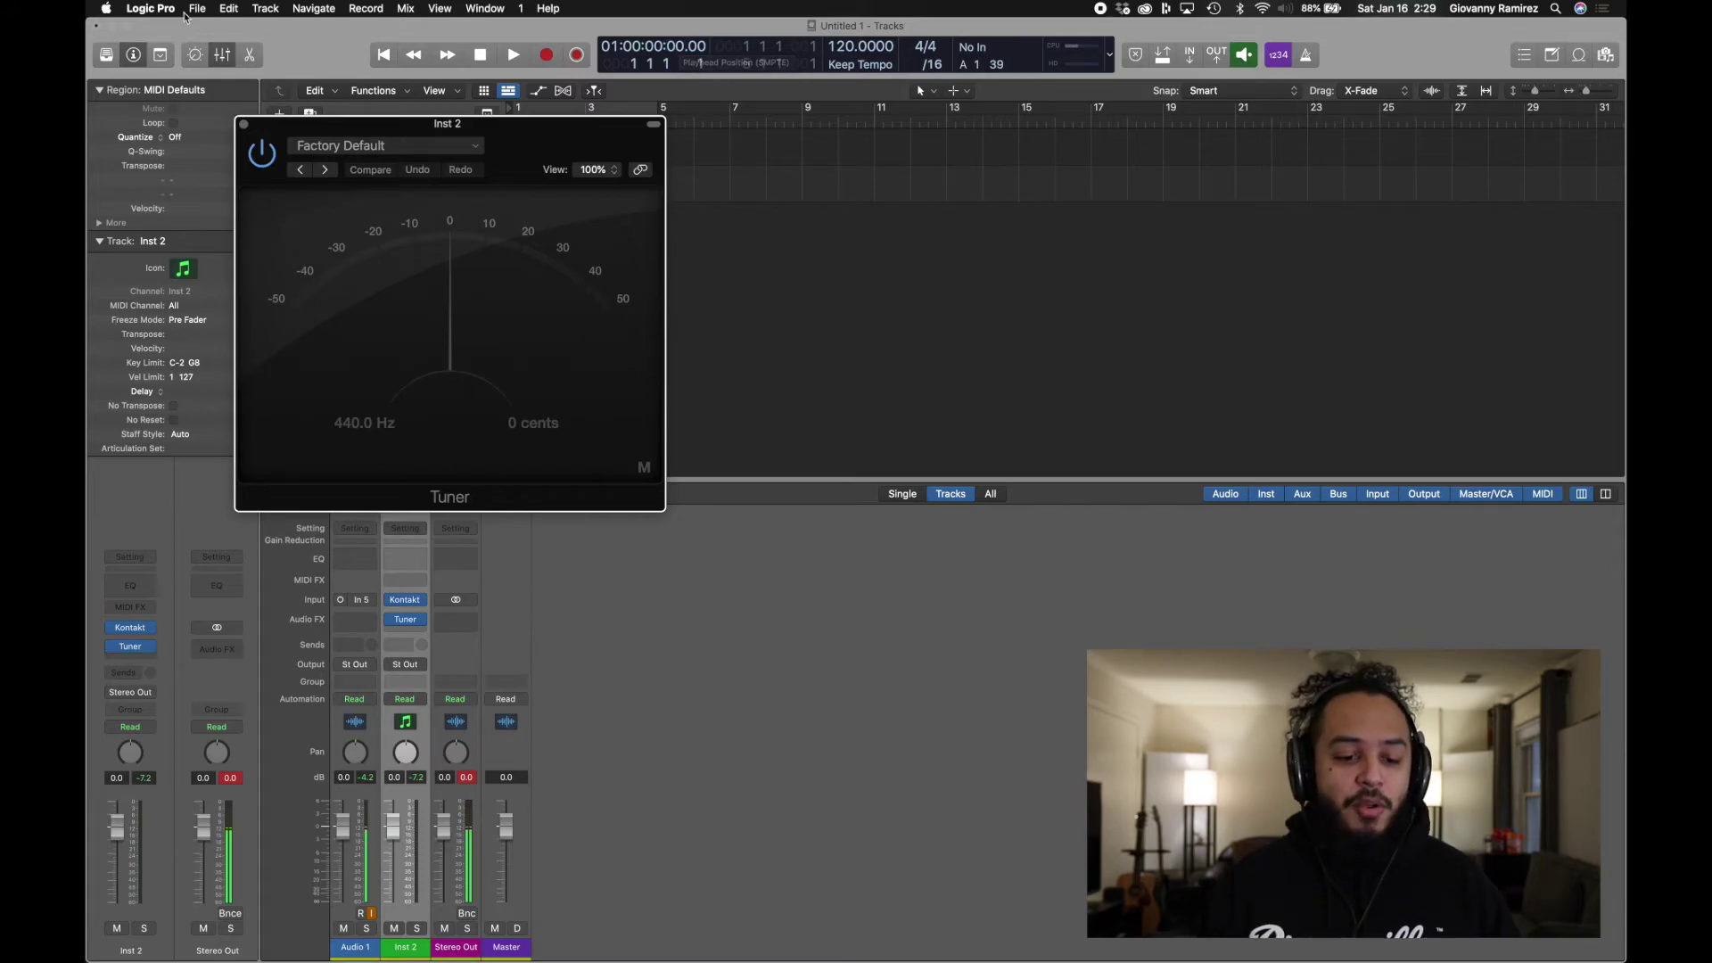
{"action": "left_click", "coordinate": [244, 125]}
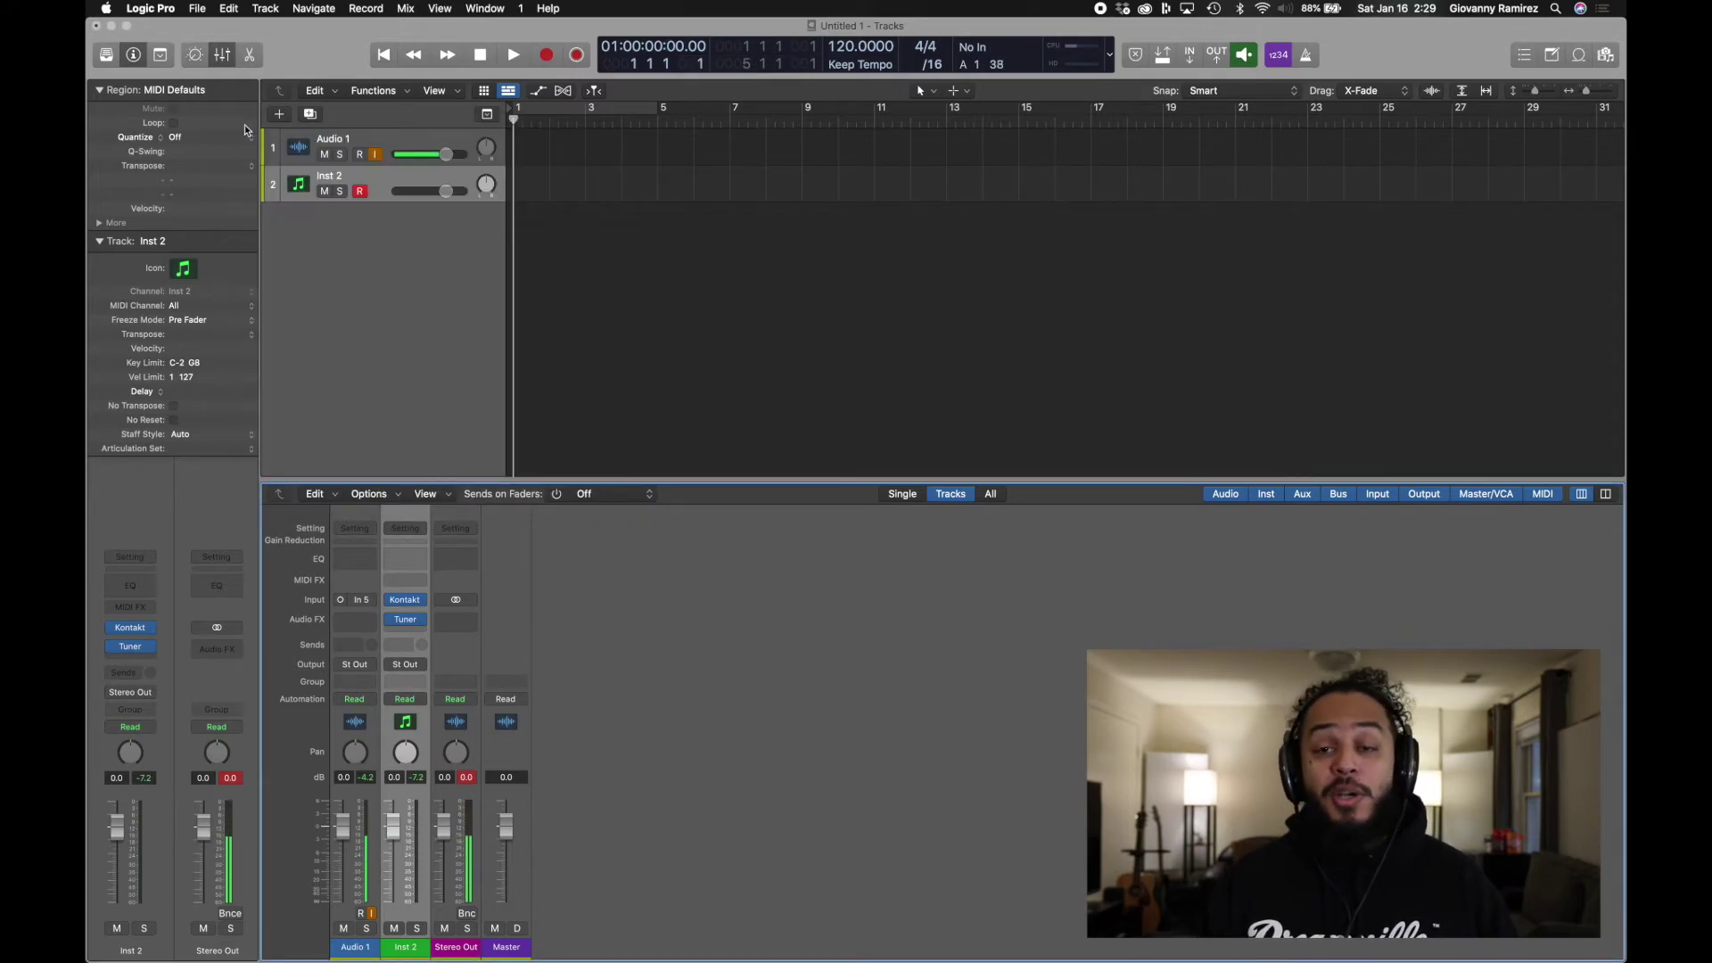